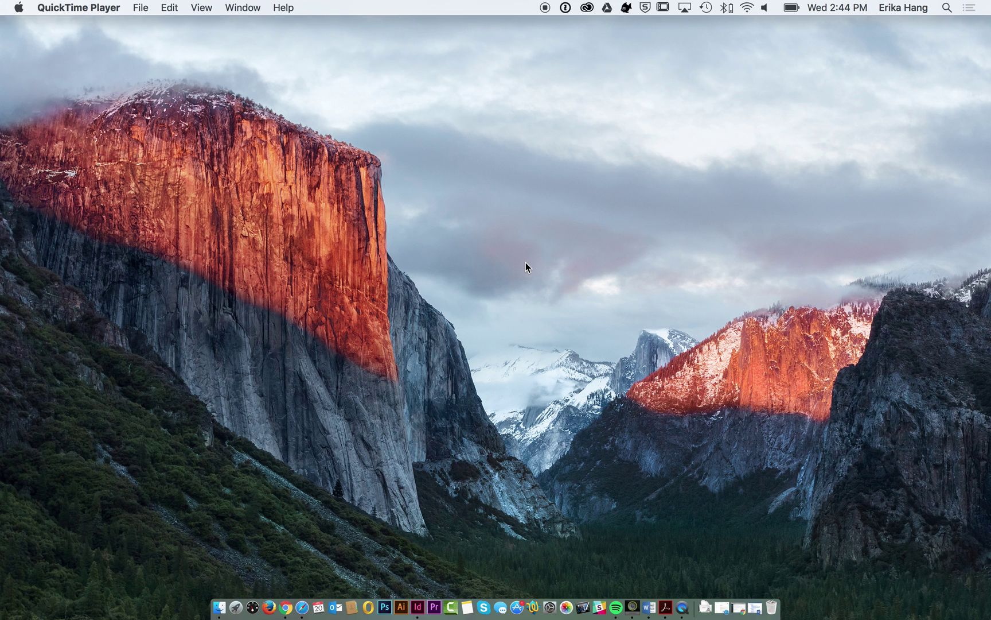
# Launch Premiere Pro CC 2015 from the Dock and wait for its Start screen with recent projects
pyautogui.click(435, 607)
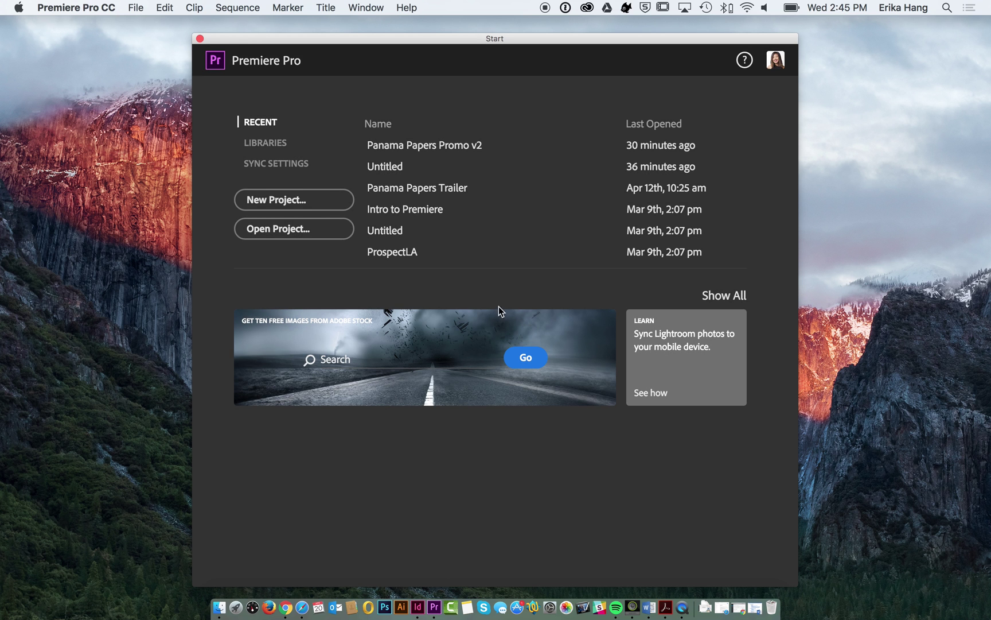
# Start a new project named 'Panama Papers Remix'
pyautogui.click(323, 201)
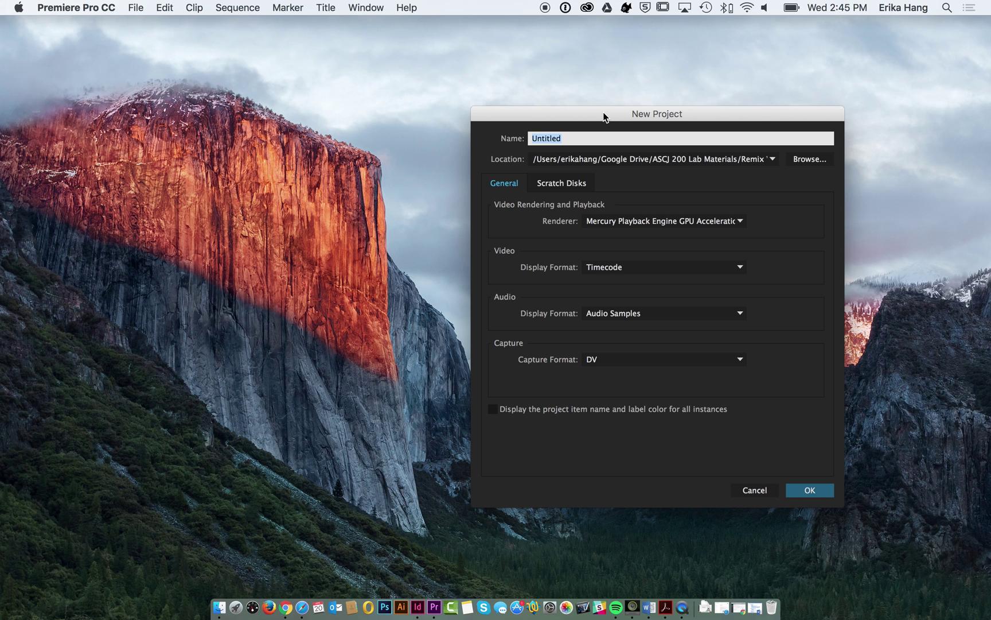
pyautogui.moveTo(604, 112); pyautogui.dragTo(353, 81)
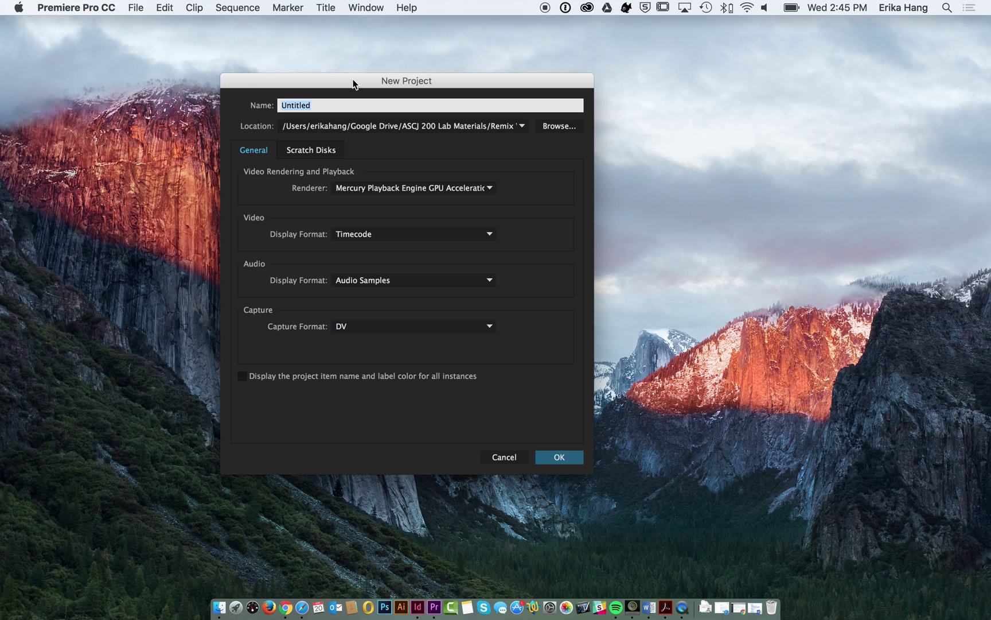
pyautogui.write('Panama Papers Remix')
# Set the project location to a new Desktop folder called 'Panama Papers Project'
pyautogui.click(549, 127)
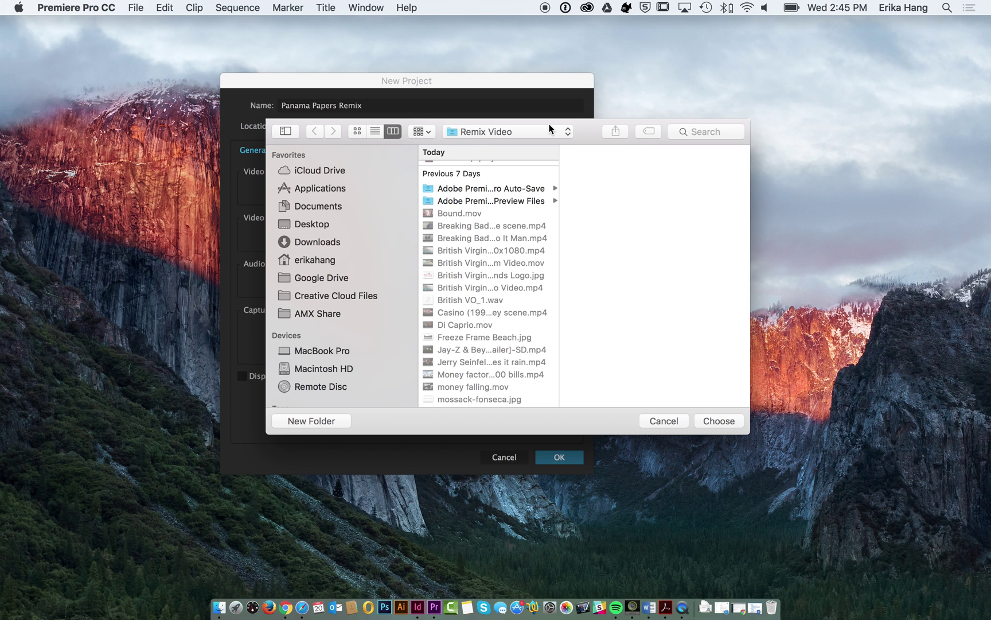
pyautogui.click(323, 226)
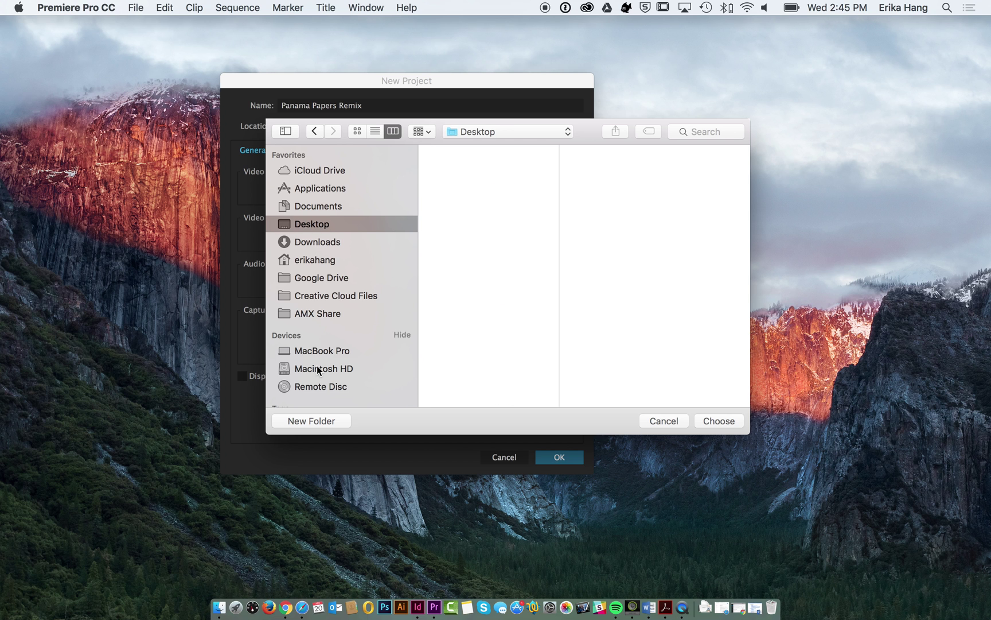
pyautogui.click(318, 421)
pyautogui.write('Panam')
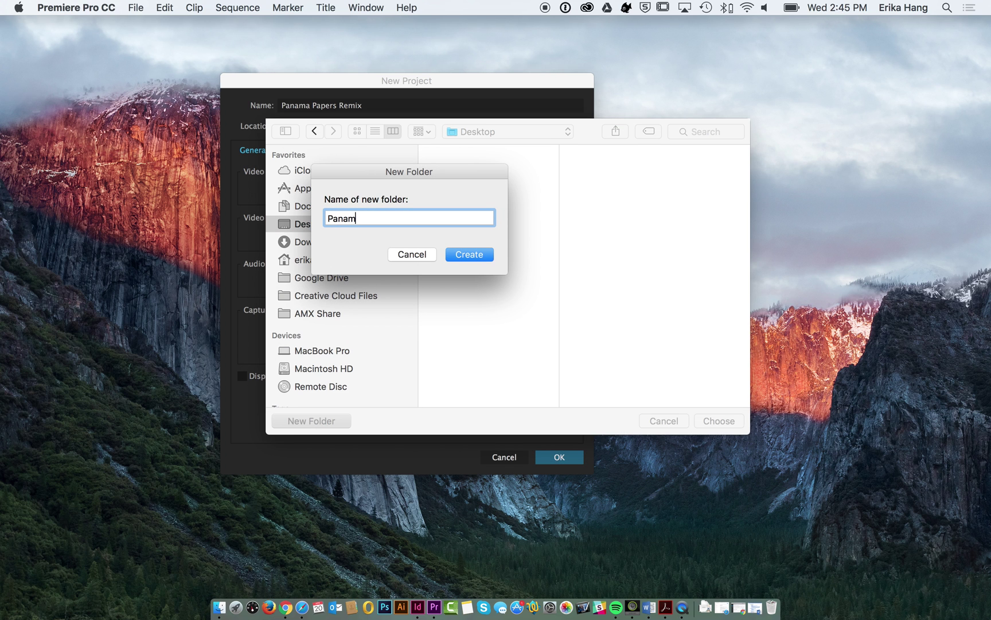
pyautogui.write('a Papers Project')
pyautogui.click(476, 254)
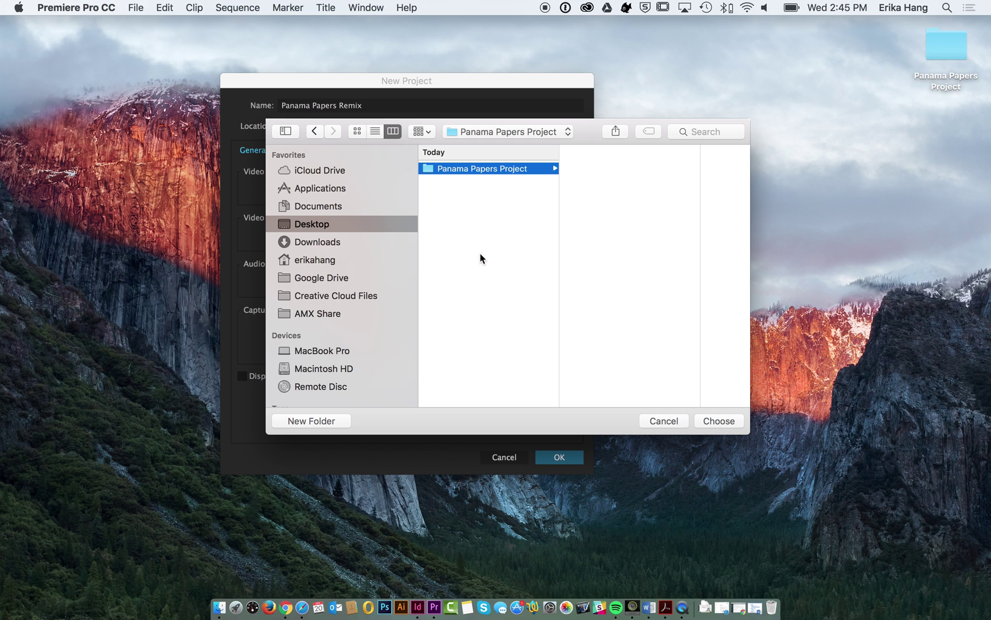
pyautogui.click(733, 421)
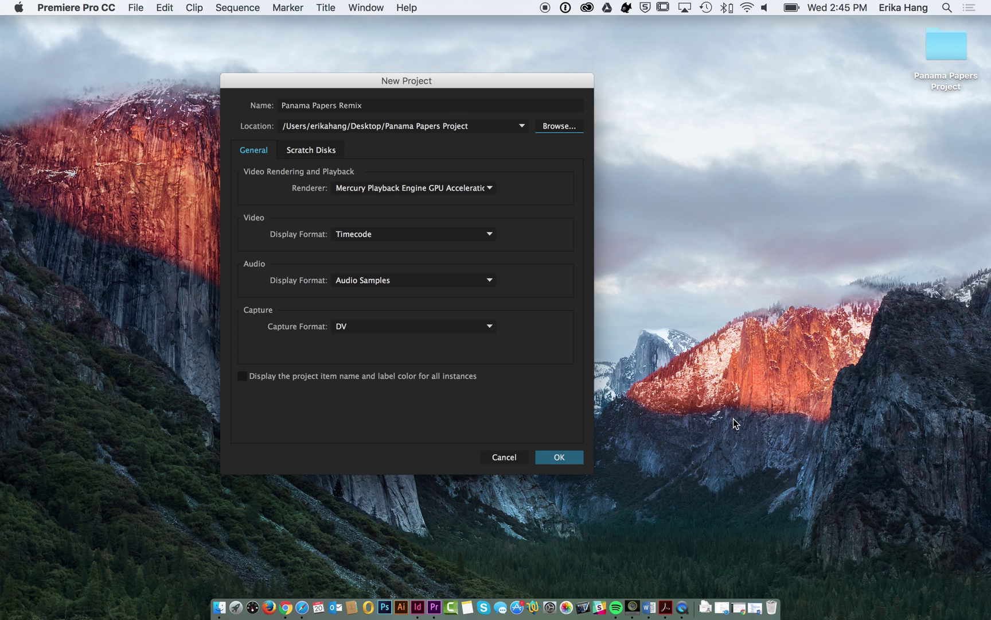
# Review the Scratch Disks locations, then confirm to create the empty Panama Papers Remix project
pyautogui.click(296, 151)
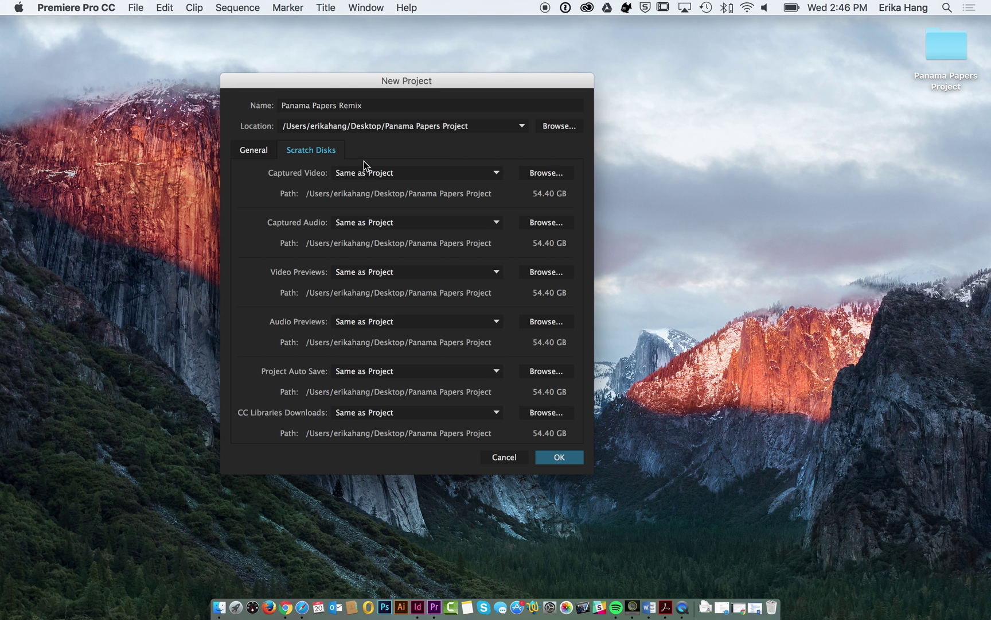
pyautogui.click(265, 150)
pyautogui.click(308, 152)
pyautogui.click(558, 460)
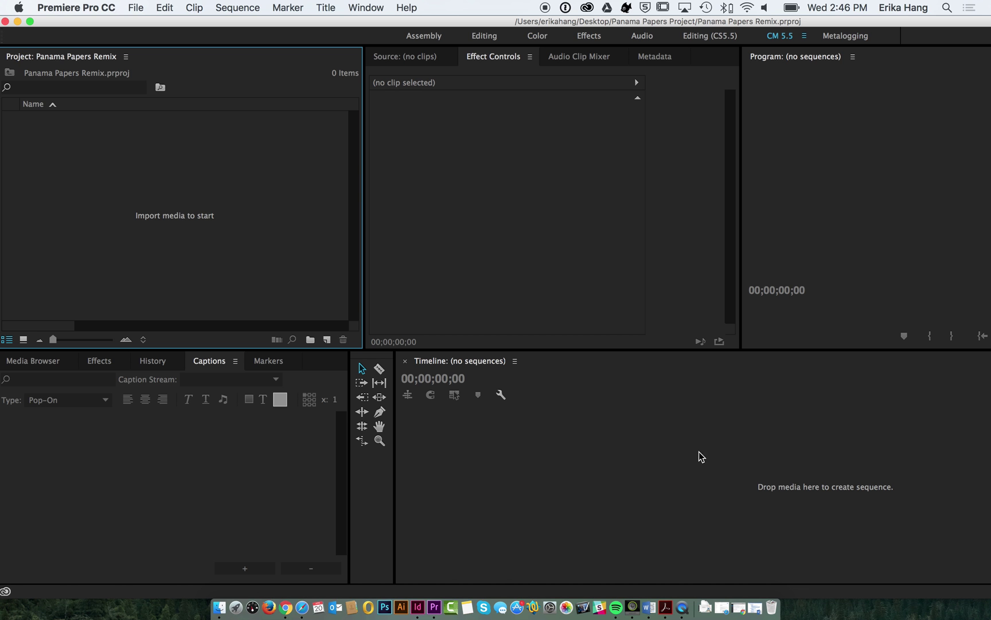
# Maximize the window and open the recent project 'Panama Papers Promo v2.prproj'
pyautogui.click(32, 23)
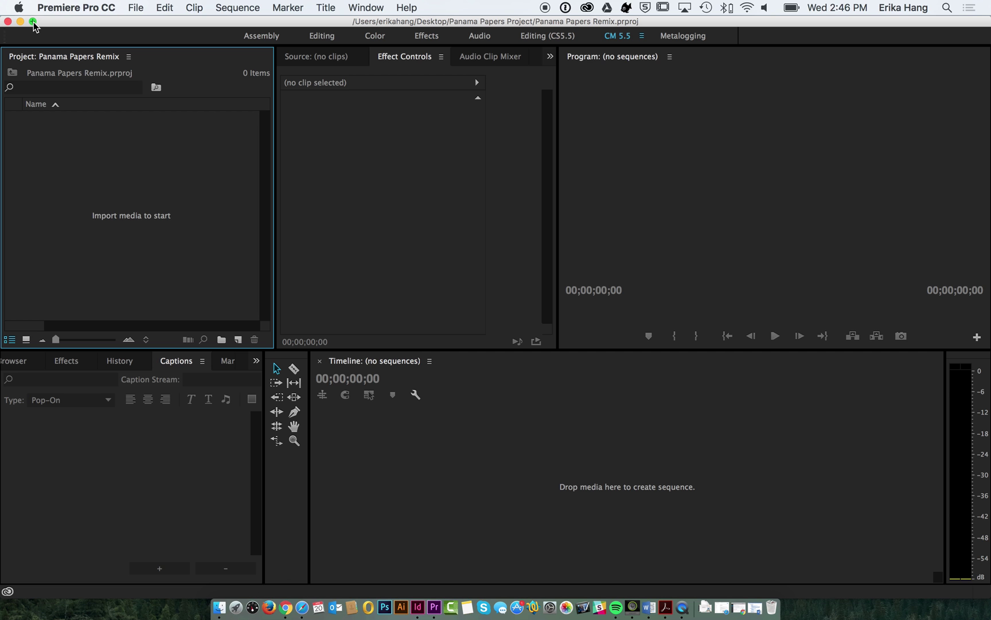
pyautogui.click(136, 7)
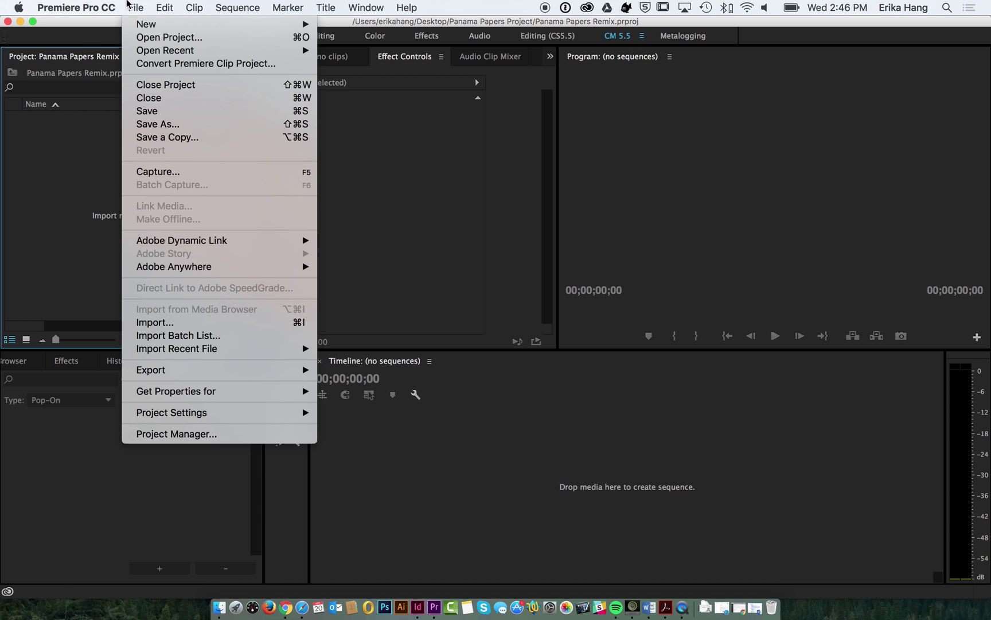
pyautogui.moveTo(172, 51)
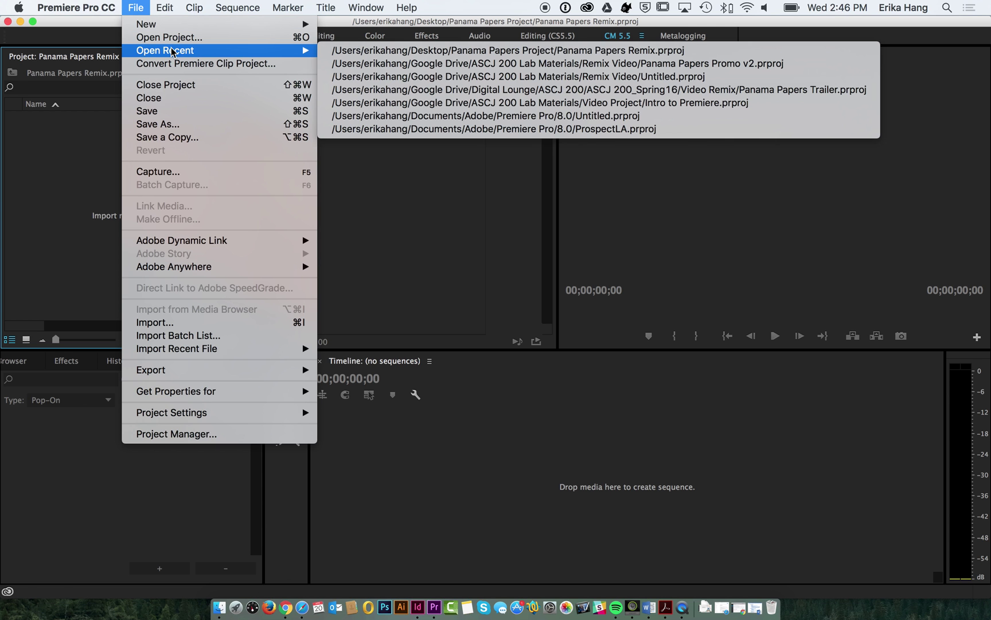
pyautogui.click(378, 63)
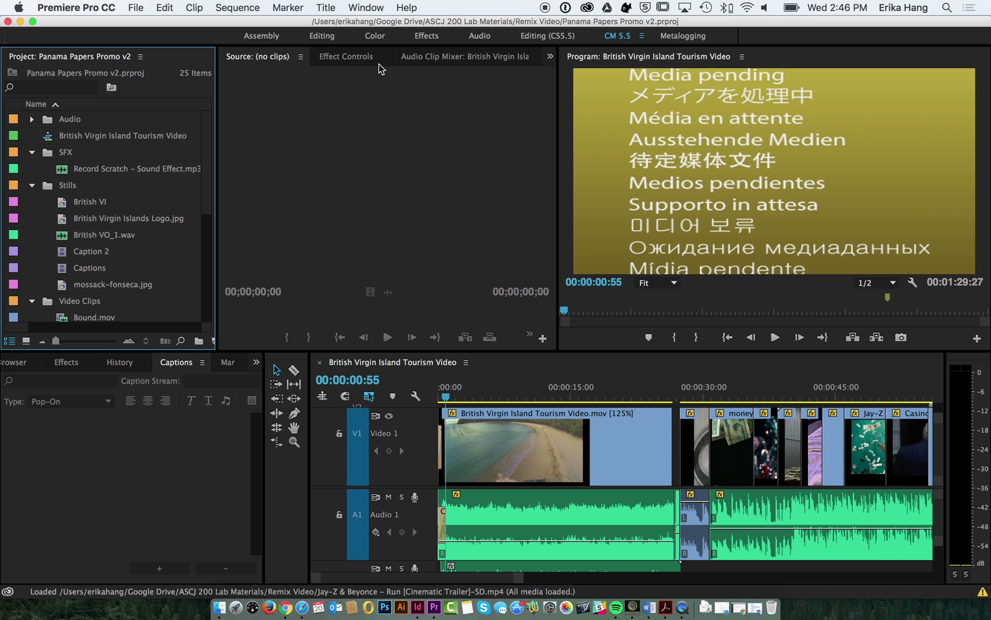
# Scrub the British Virgin Island Tourism Video sequence to preview several frames
pyautogui.moveTo(446, 397); pyautogui.dragTo(483, 413)
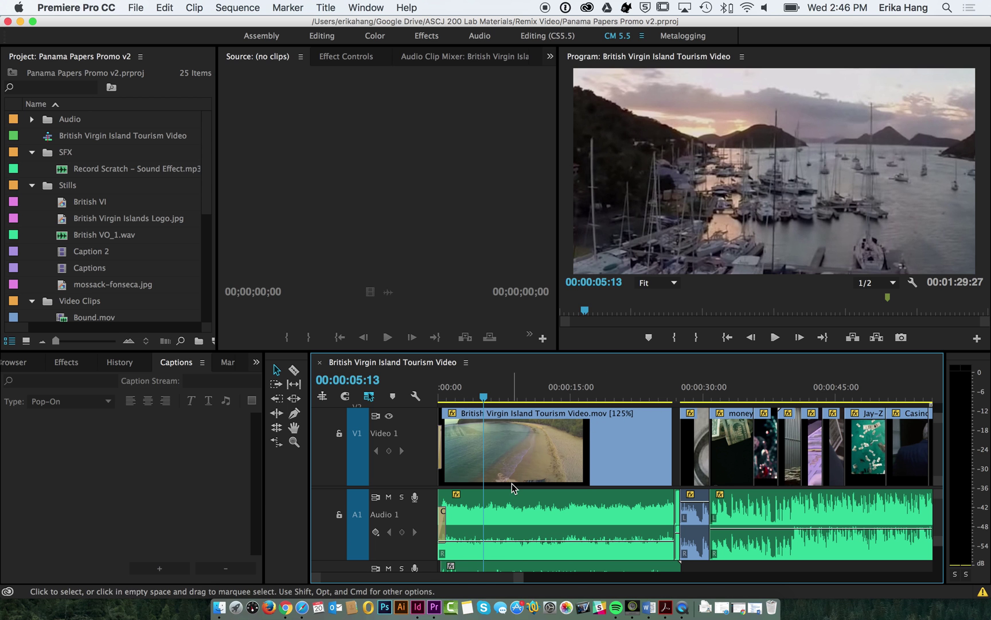
pyautogui.scroll(-3, 499, 523)
pyautogui.scroll(3, 498, 524)
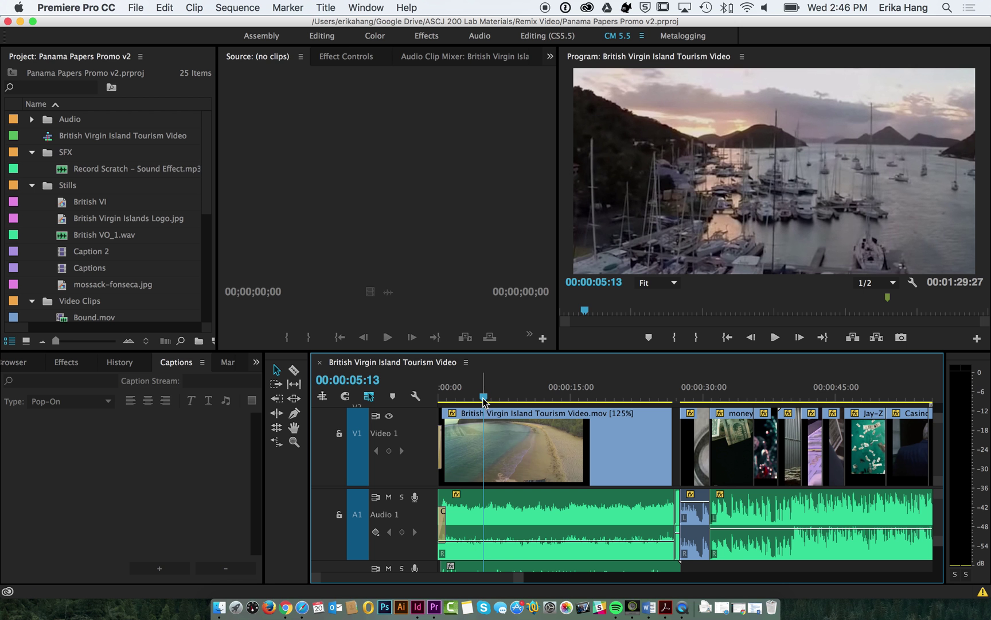
pyautogui.moveTo(485, 398); pyautogui.dragTo(868, 418)
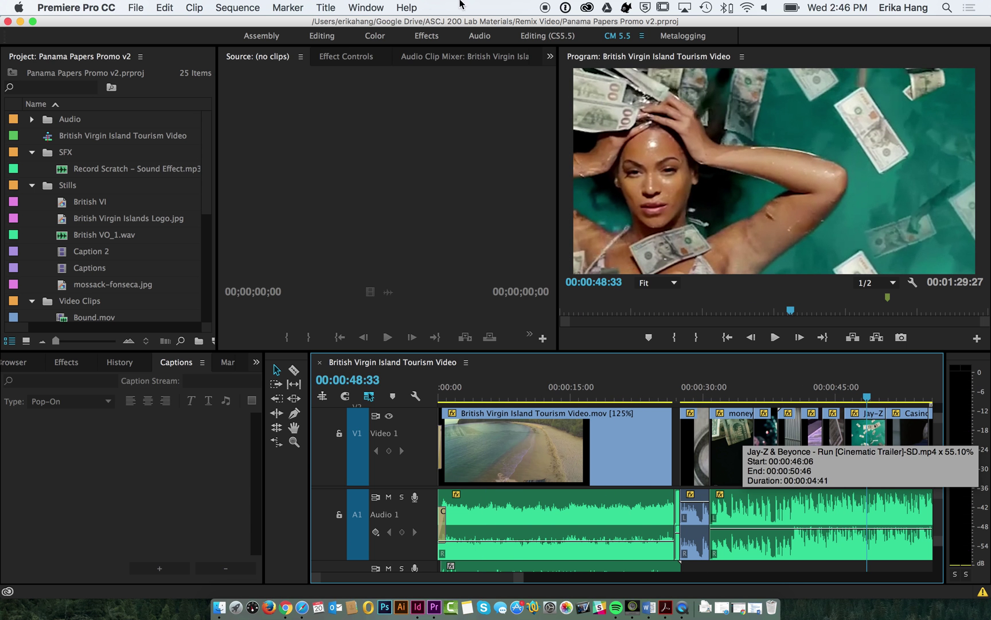
pyautogui.click(139, 7)
pyautogui.moveTo(161, 51)
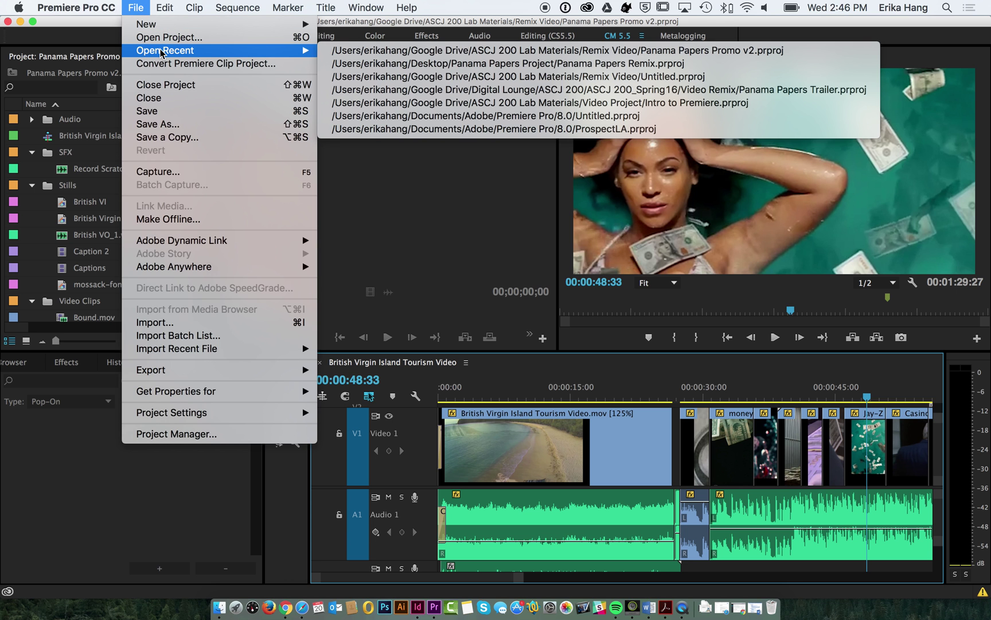
# Reopen Panama Papers Remix.prproj in the Editing workspace, opening and cancelling the Import dialog
pyautogui.click(355, 61)
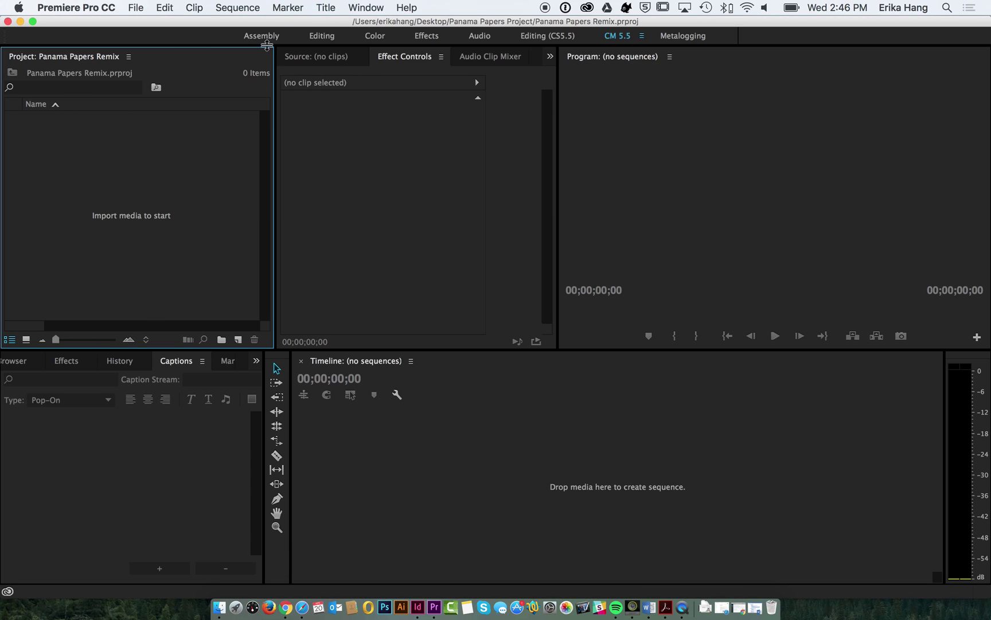
pyautogui.click(320, 37)
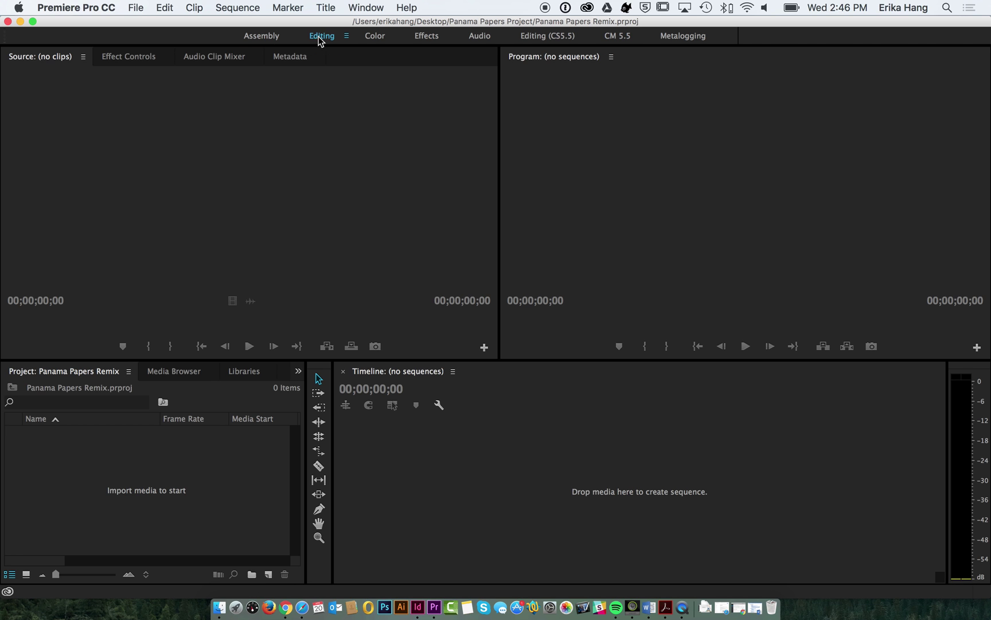
pyautogui.click(138, 7)
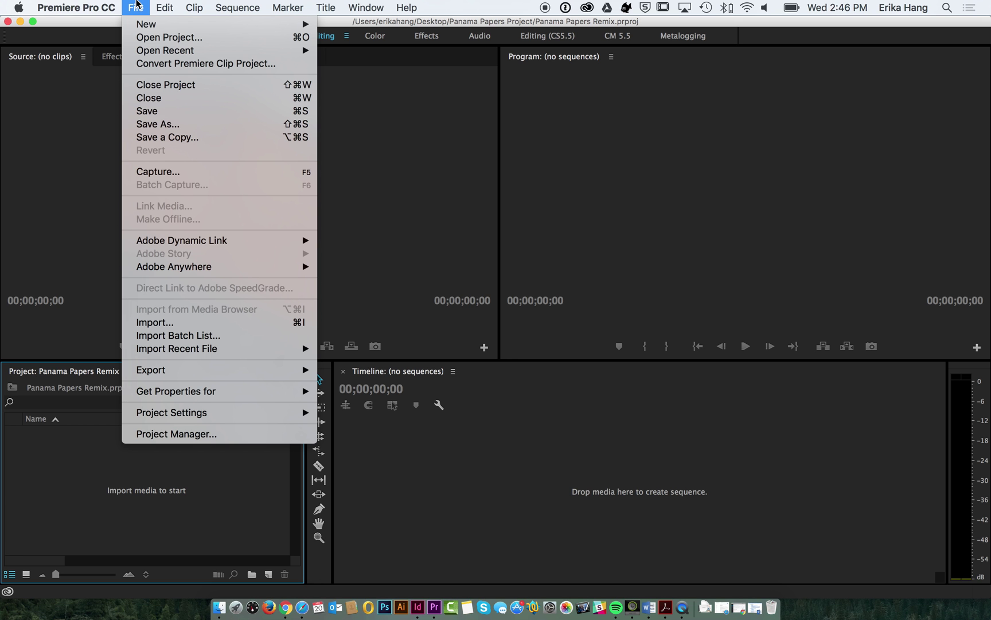
pyautogui.click(258, 324)
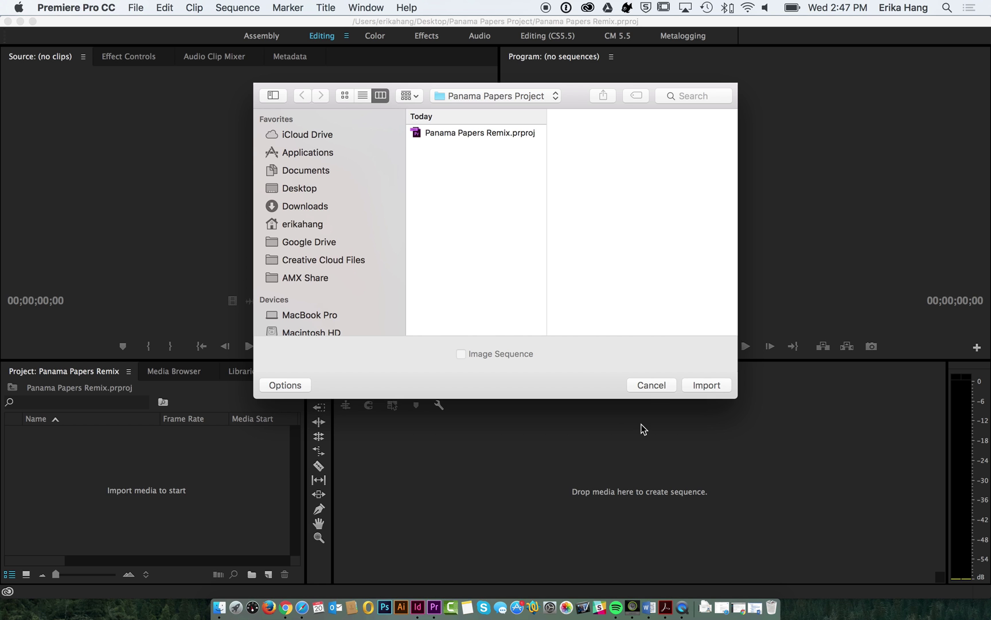
pyautogui.click(650, 389)
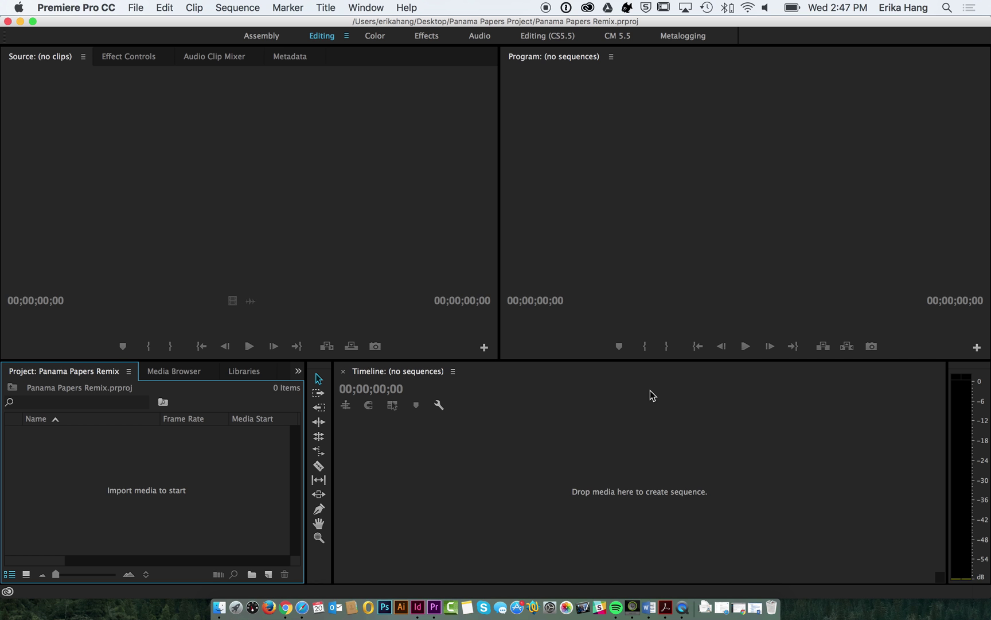
# In Finder, open Google Drive > DL PR Team > Digital Lounge > ASCJ 200 Lab Materials > Remix Video
pyautogui.click(219, 607)
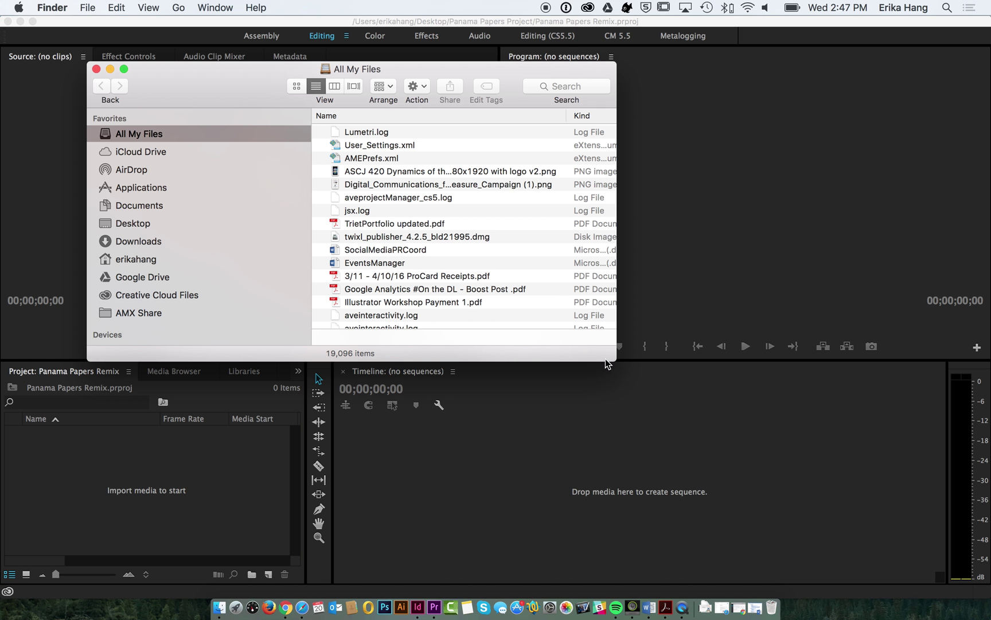
pyautogui.moveTo(615, 360); pyautogui.dragTo(708, 456)
pyautogui.click(151, 278)
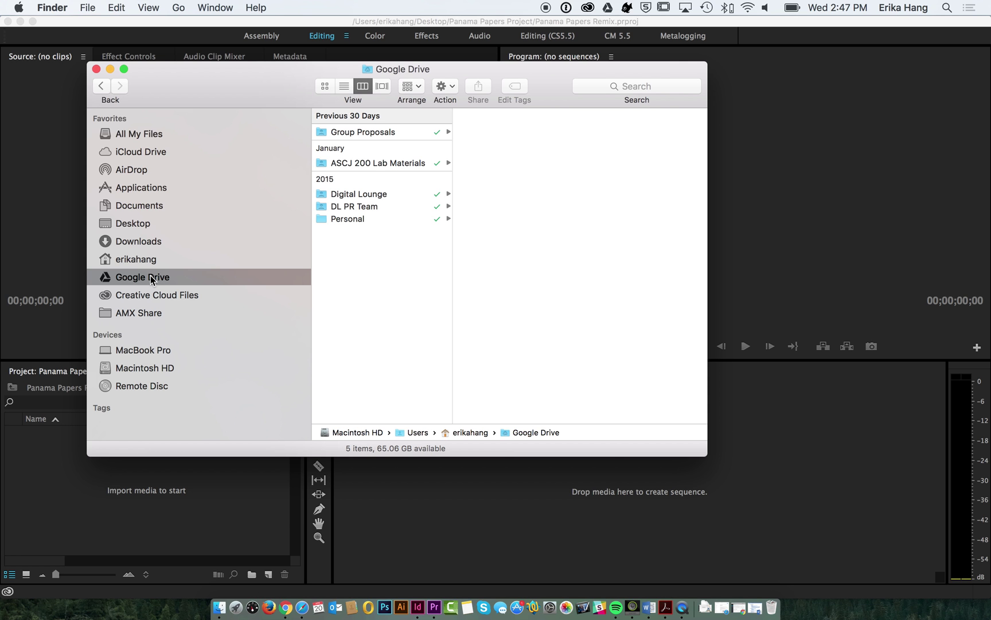
pyautogui.click(362, 206)
pyautogui.click(361, 194)
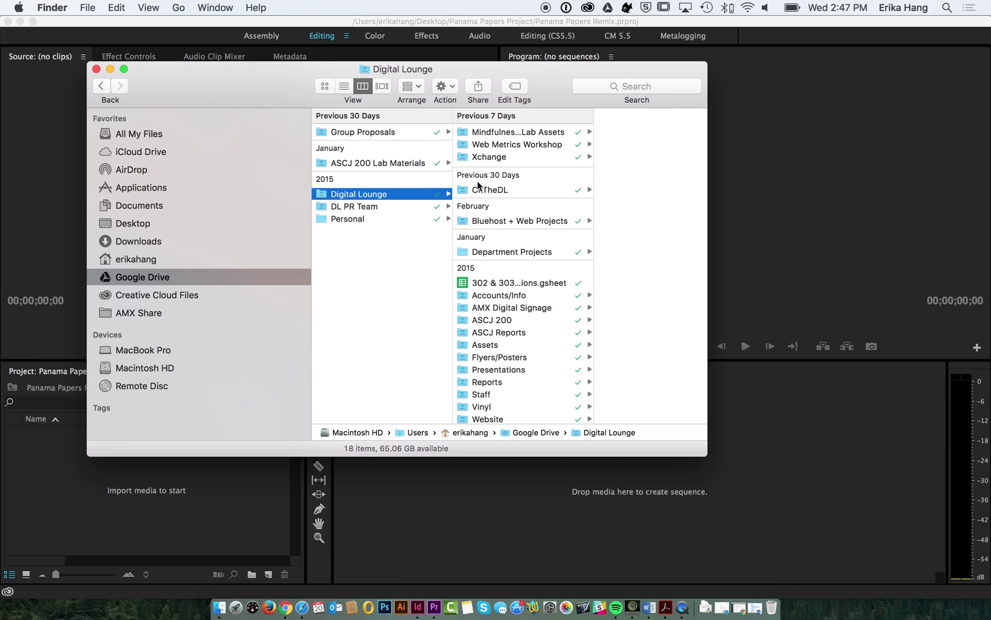
pyautogui.click(432, 165)
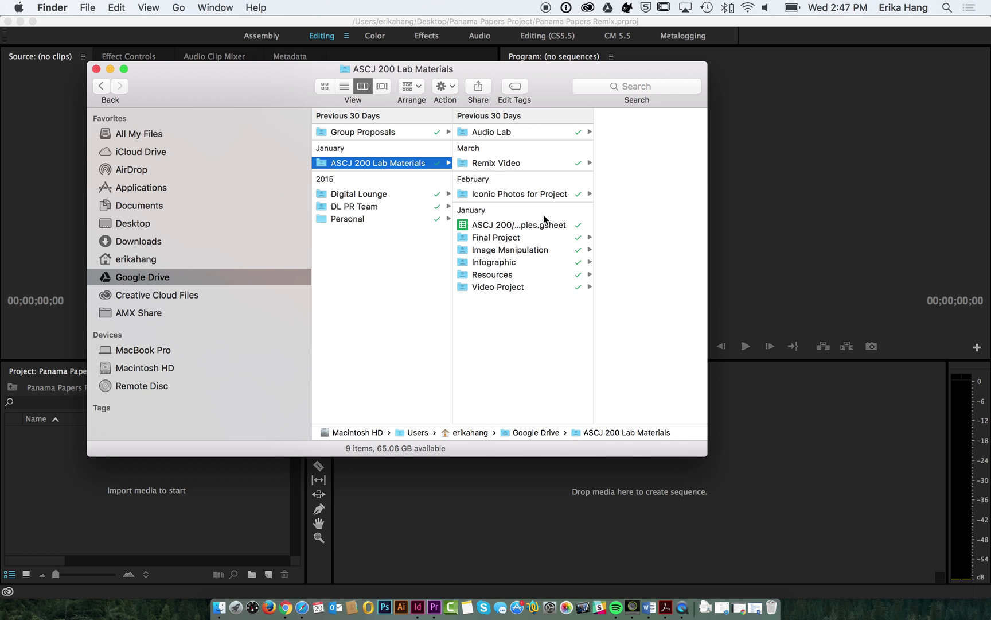
pyautogui.click(500, 165)
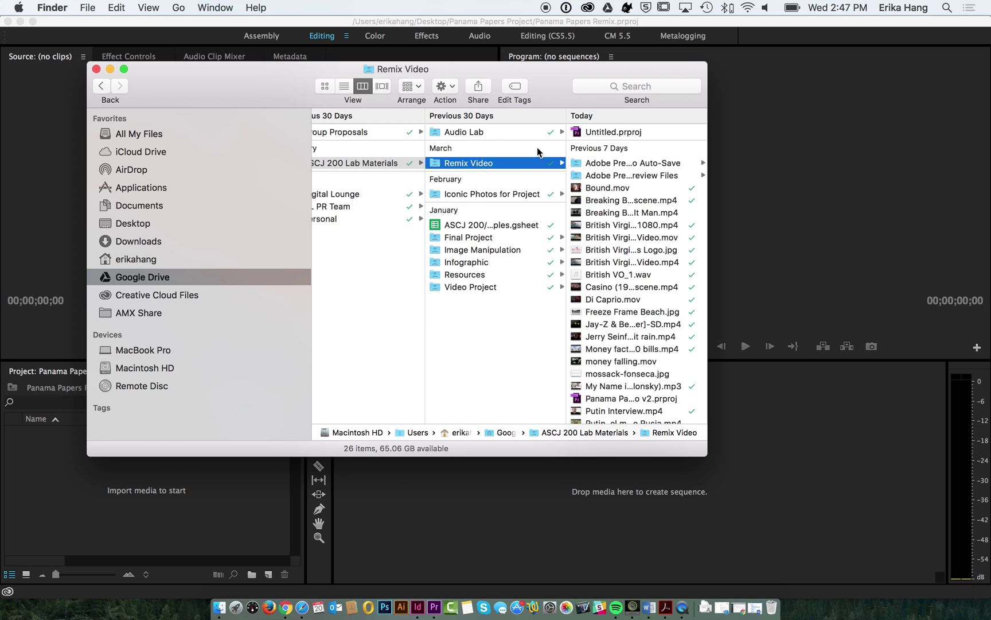
# Select the 22 media files from Bound.mov onward, skipping the project files
pyautogui.click(610, 189)
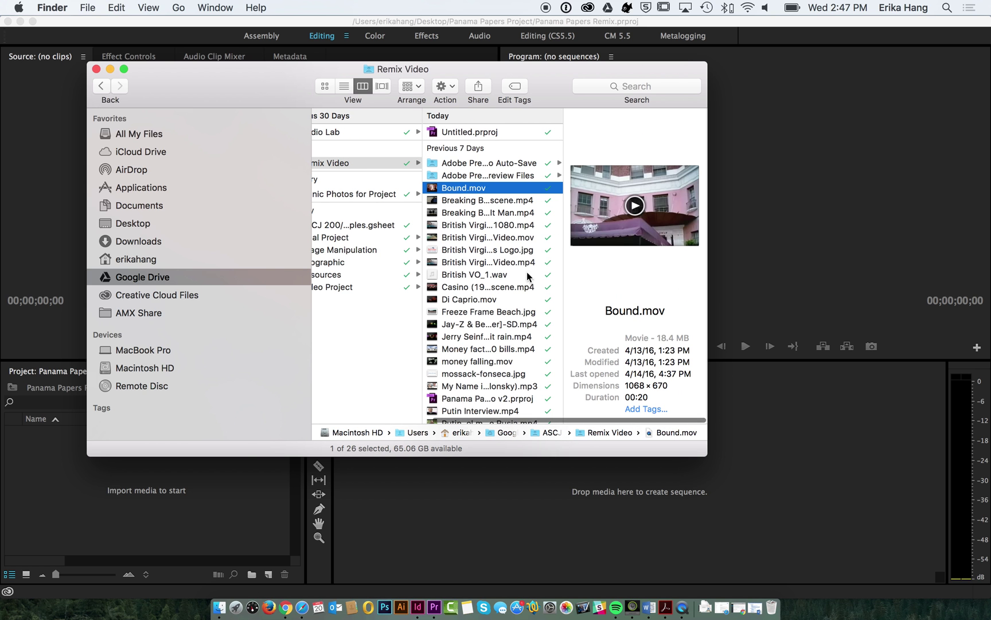
pyautogui.scroll(-3, 488, 276)
pyautogui.keyDown('shift'); pyautogui.click(480, 343); pyautogui.keyUp('shift')
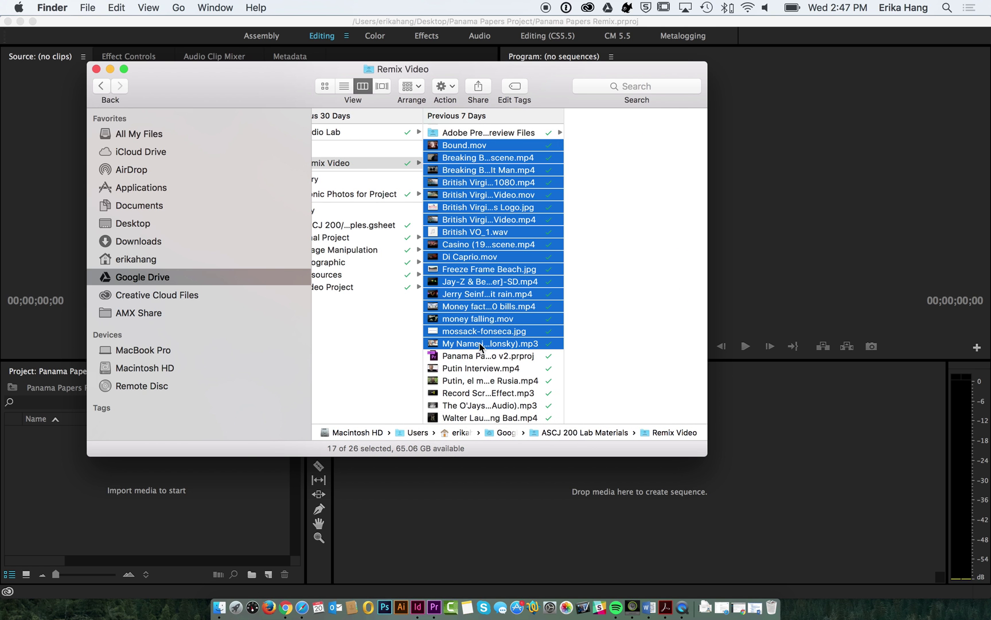
pyautogui.keyDown('super'); pyautogui.click(464, 371); pyautogui.keyUp('super')
pyautogui.keyDown('super'); pyautogui.click(464, 380); pyautogui.keyUp('super')
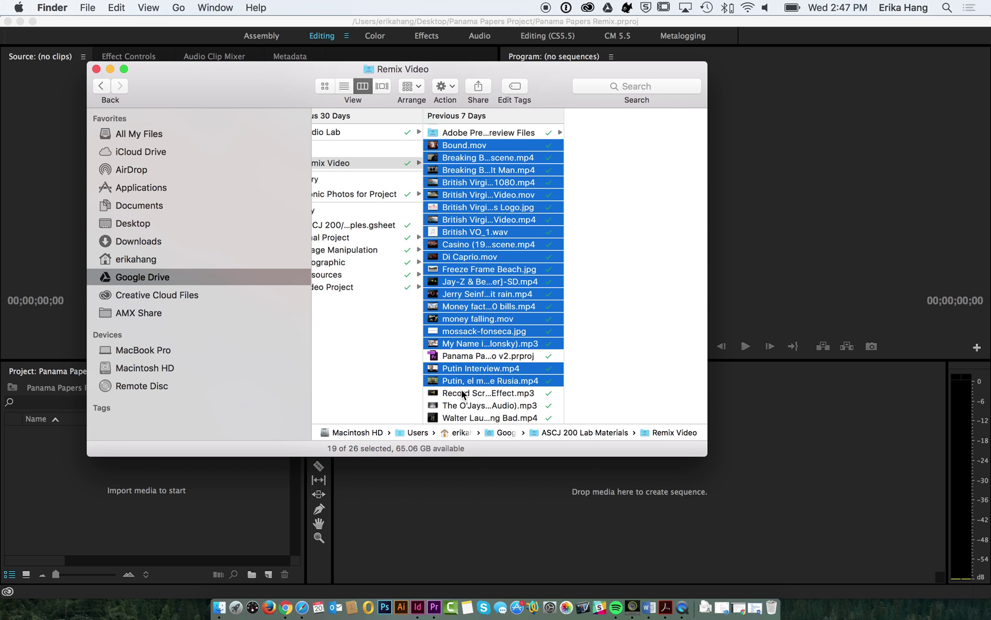
pyautogui.keyDown('super'); pyautogui.click(460, 392); pyautogui.keyUp('super')
pyautogui.keyDown('super'); pyautogui.click(460, 406); pyautogui.keyUp('super')
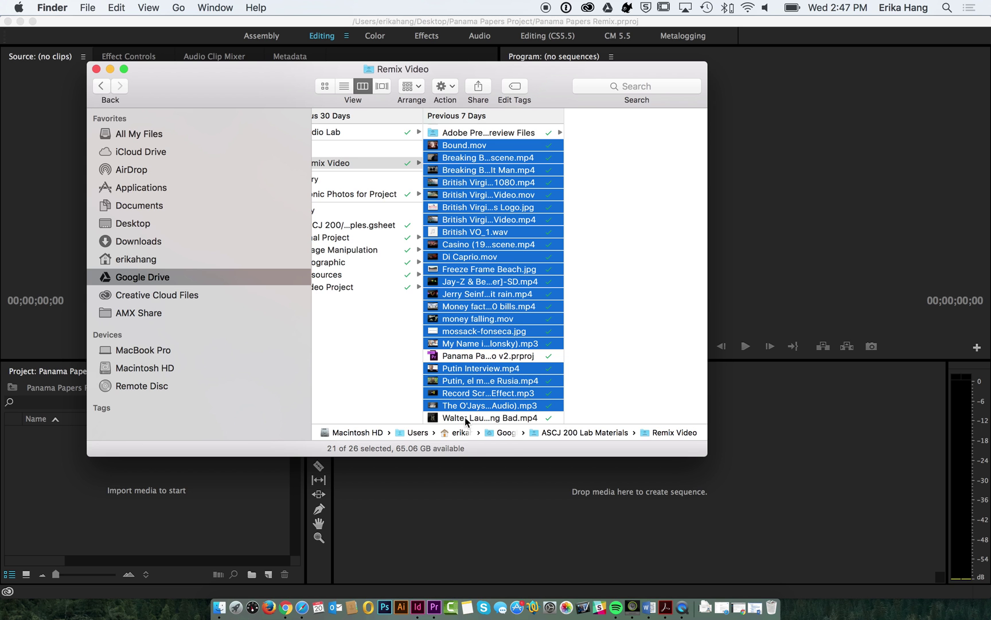
pyautogui.keyDown('super'); pyautogui.click(465, 418); pyautogui.keyUp('super')
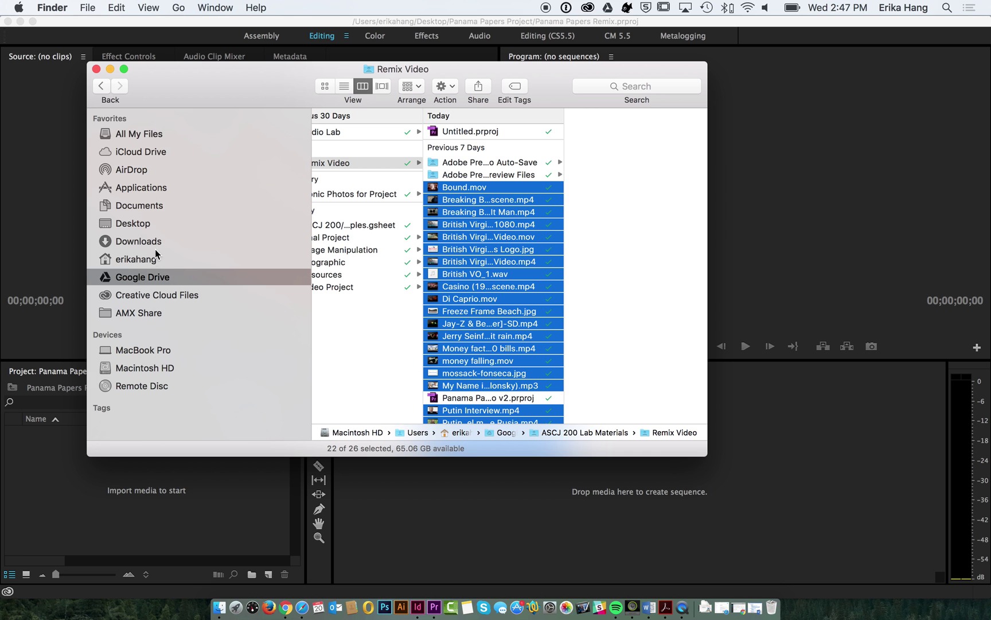
pyautogui.click(154, 224)
# Create an Assets folder in Panama Papers Project and paste the 22 media files into it
pyautogui.click(357, 115)
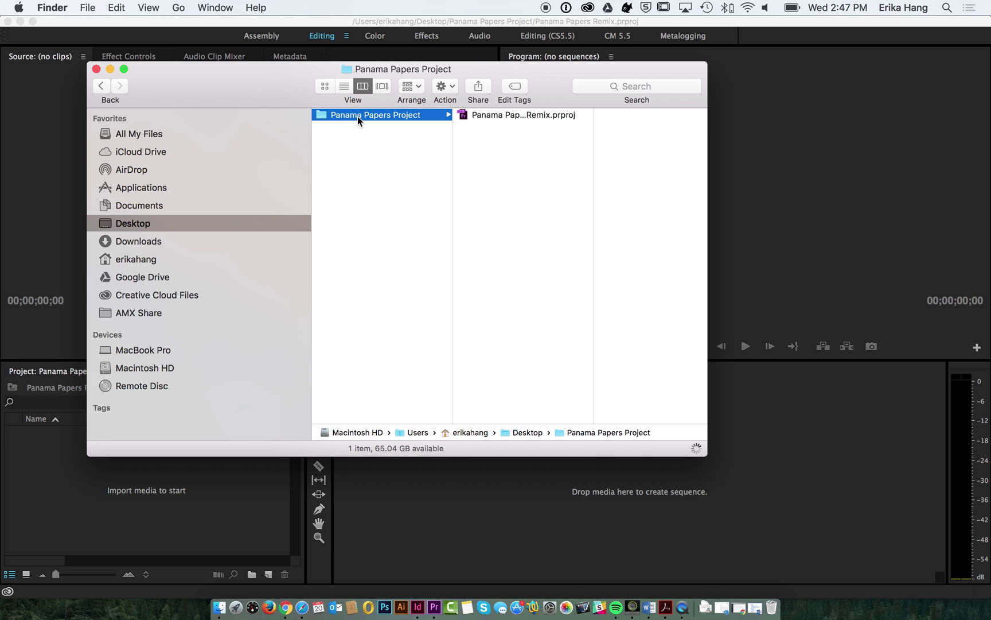
pyautogui.rightClick(496, 188)
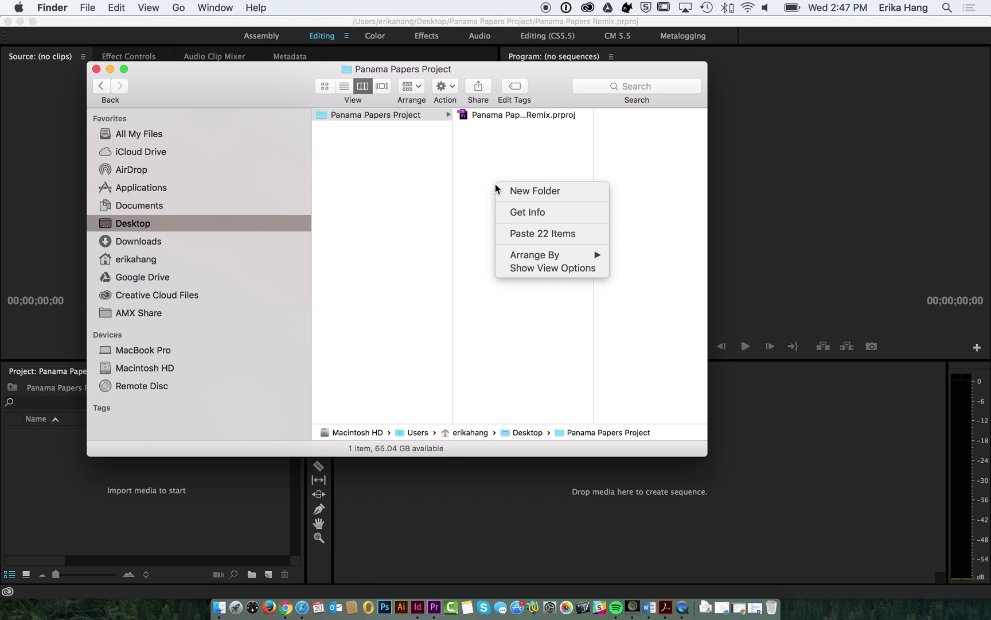
pyautogui.click(525, 190)
pyautogui.write('s')
pyautogui.press('BackSpace')
pyautogui.write('Assets')
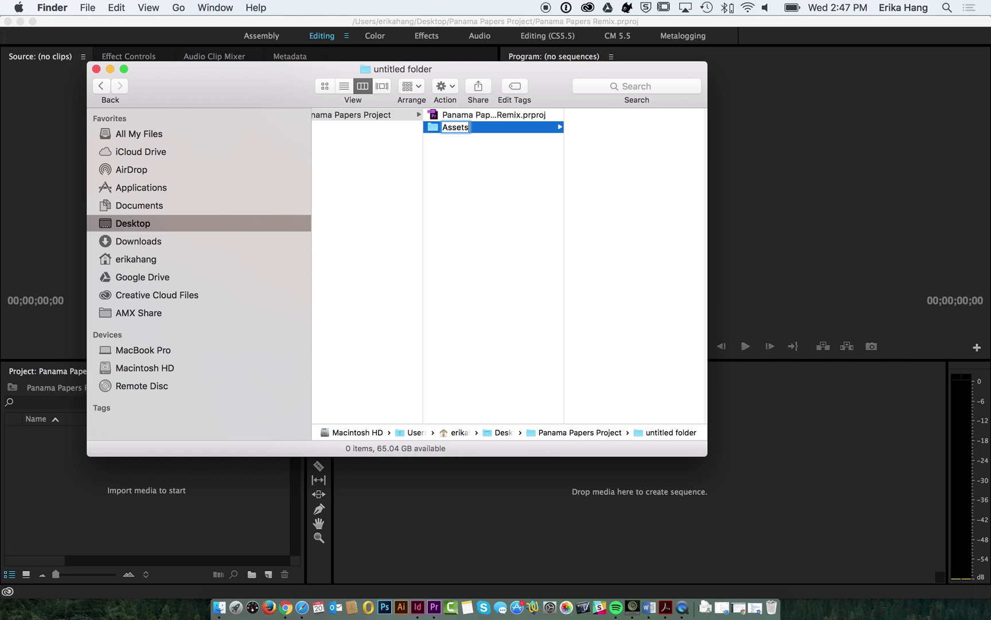
pyautogui.press('Return')
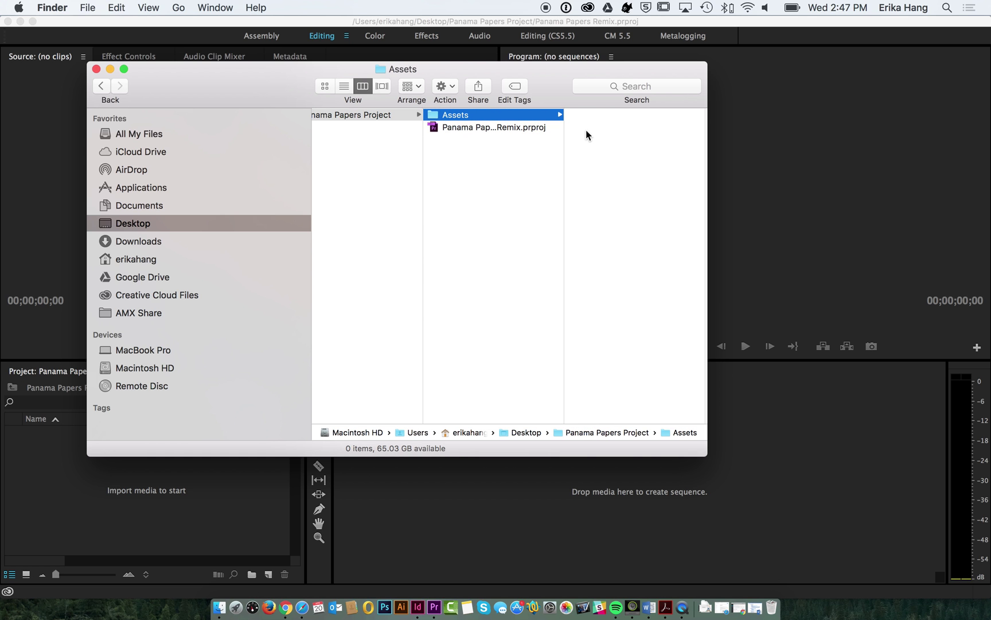
pyautogui.press('super+v')
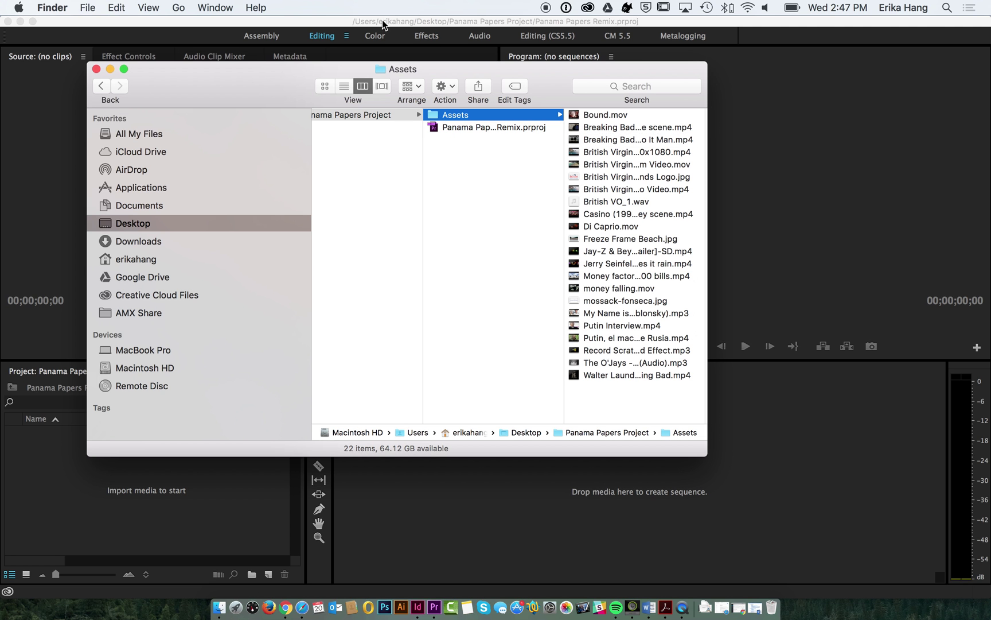
pyautogui.click(110, 69)
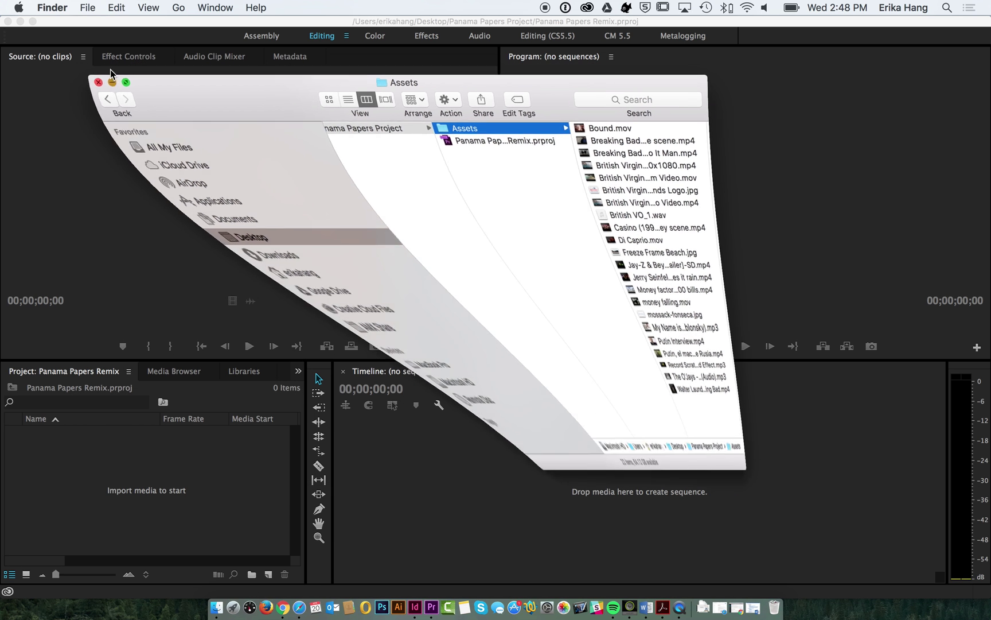
# Import every file in the Assets folder, Bound.mov through the last, into the Remix project
pyautogui.click(90, 7)
pyautogui.click(89, 7)
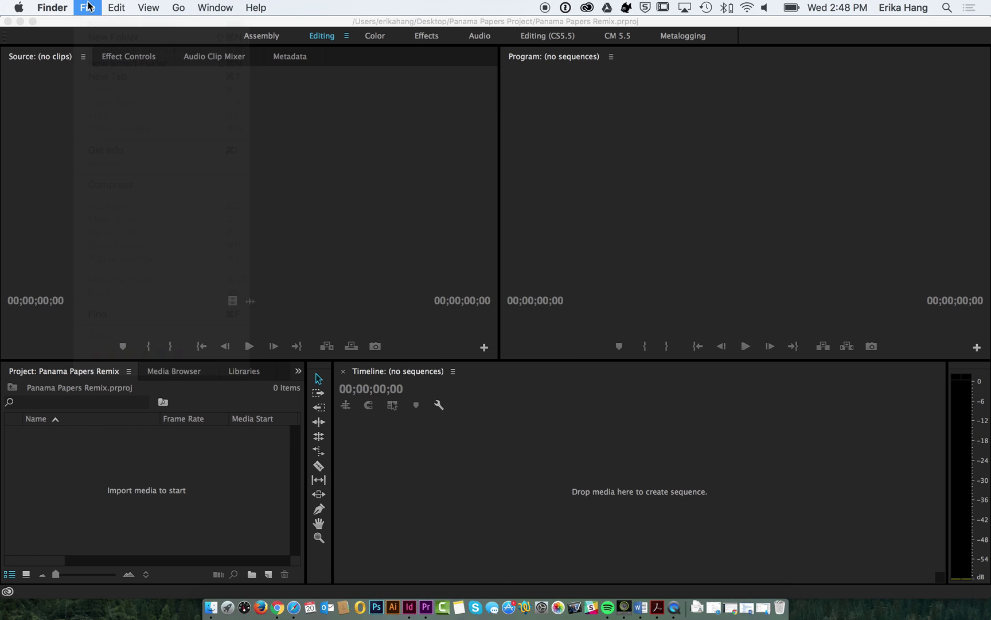
pyautogui.click(76, 35)
pyautogui.click(131, 5)
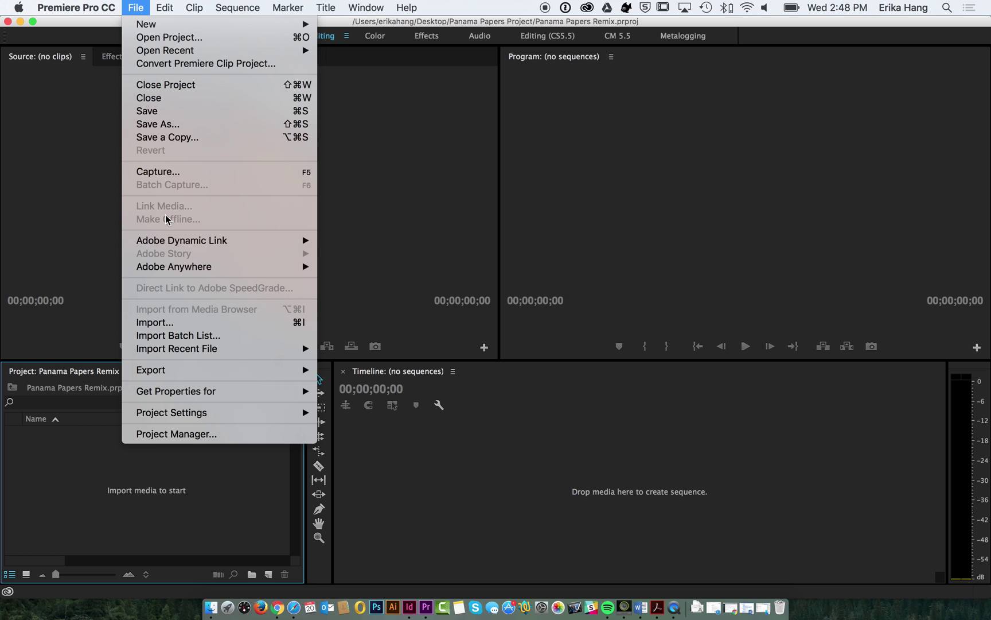
pyautogui.click(162, 323)
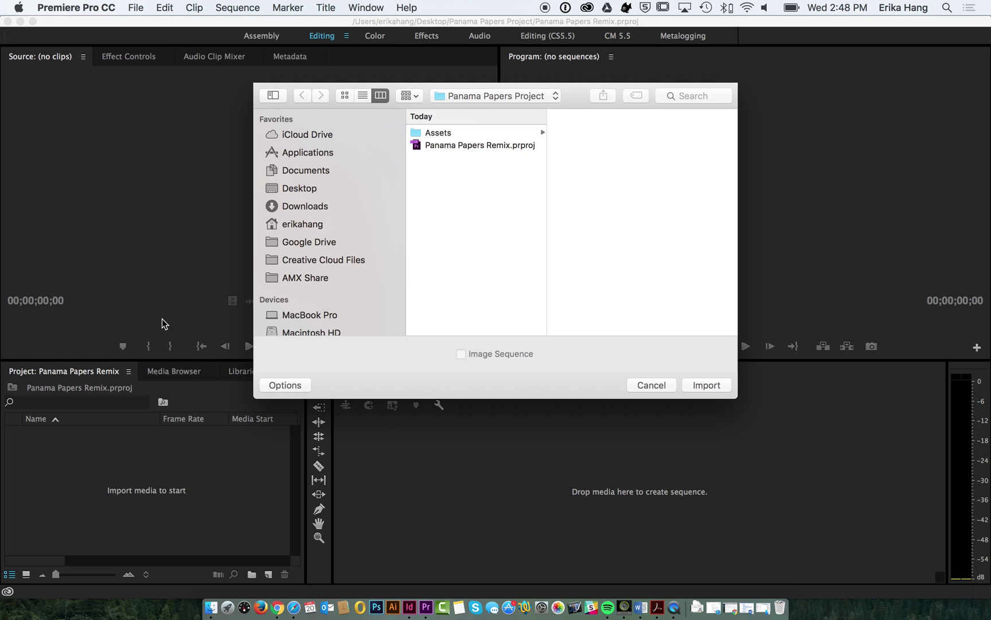
pyautogui.click(488, 132)
pyautogui.click(611, 131)
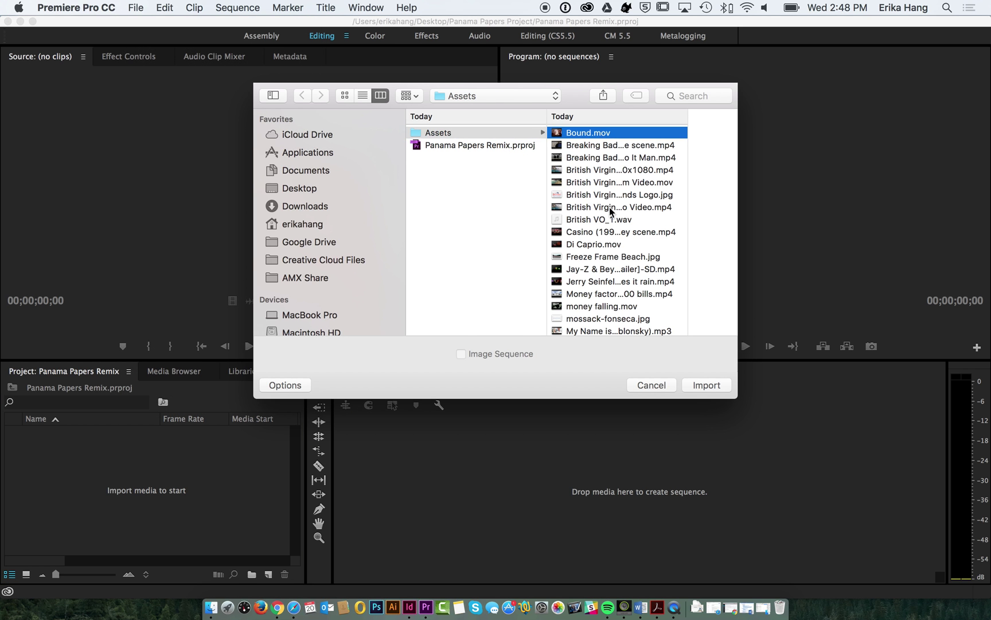
pyautogui.scroll(-5, 538, 277)
pyautogui.scroll(1, 471, 327)
pyautogui.keyDown('shift'); pyautogui.click(533, 329); pyautogui.keyUp('shift')
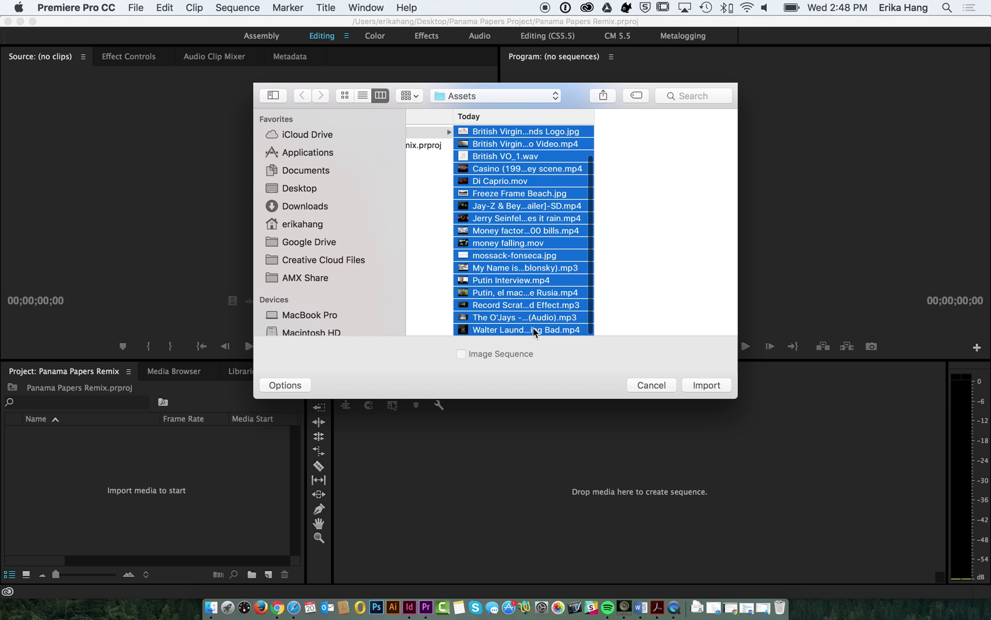
pyautogui.click(701, 385)
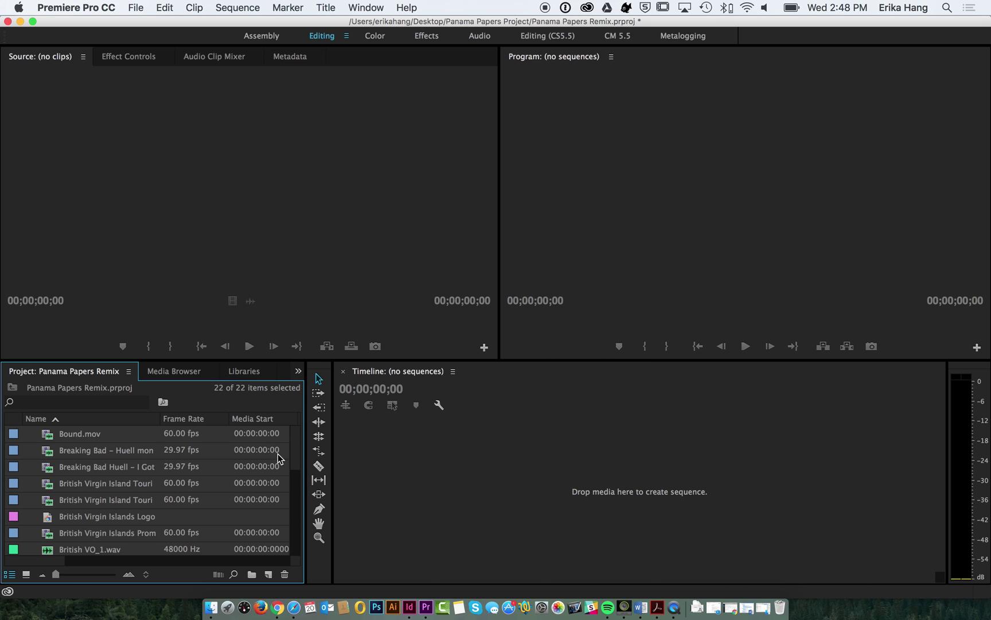
# Make the Project panel taller and wider to show more clips and duration columns, then deselect
pyautogui.moveTo(226, 359); pyautogui.dragTo(232, 270)
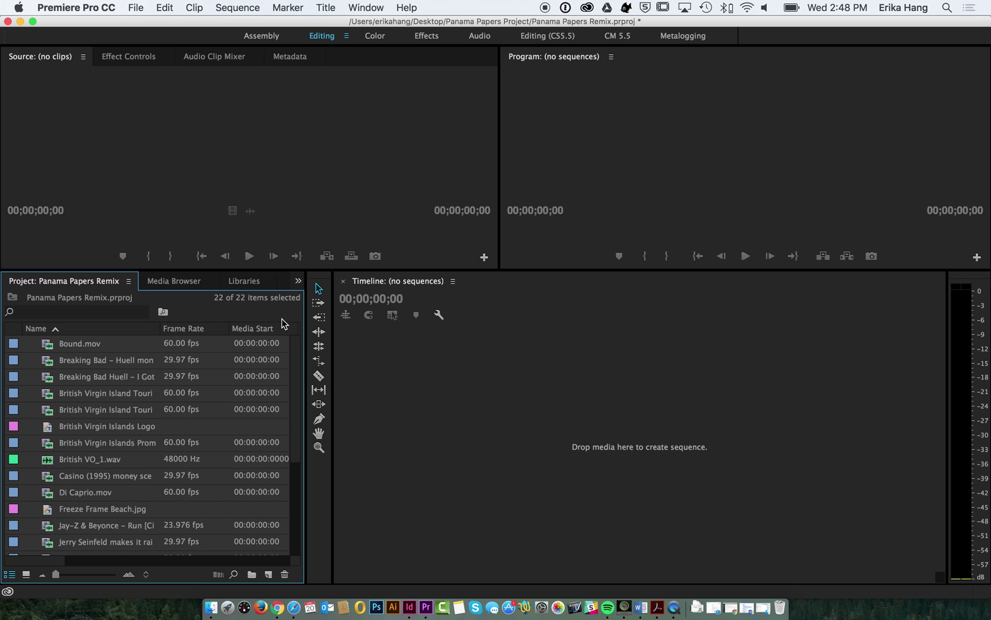
pyautogui.moveTo(305, 322); pyautogui.dragTo(521, 394)
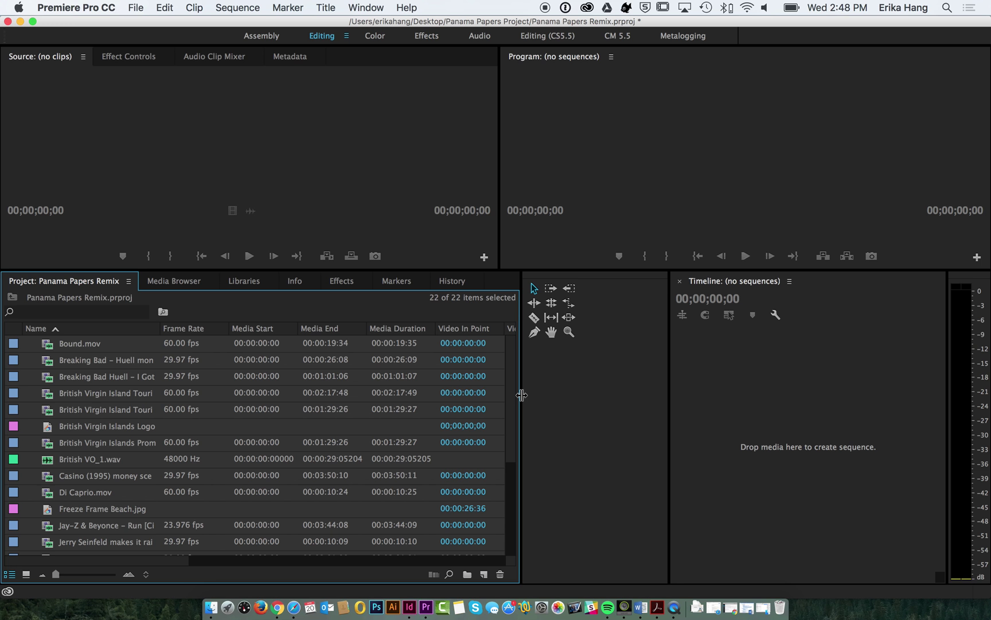
pyautogui.scroll(-5, 148, 474)
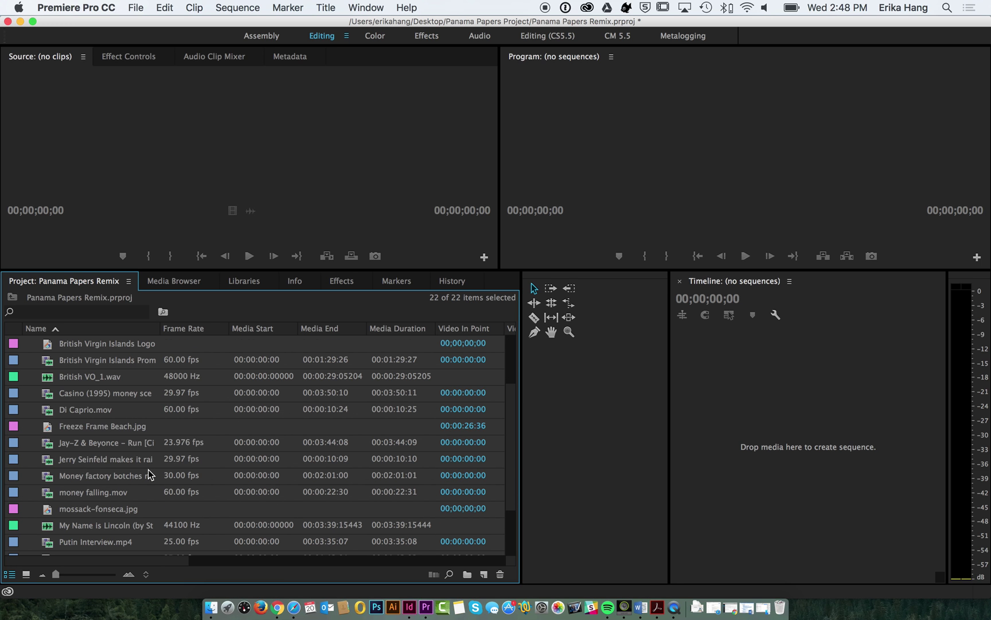
pyautogui.scroll(-4, 148, 474)
pyautogui.scroll(9, 148, 474)
pyautogui.hscroll(1, 148, 474)
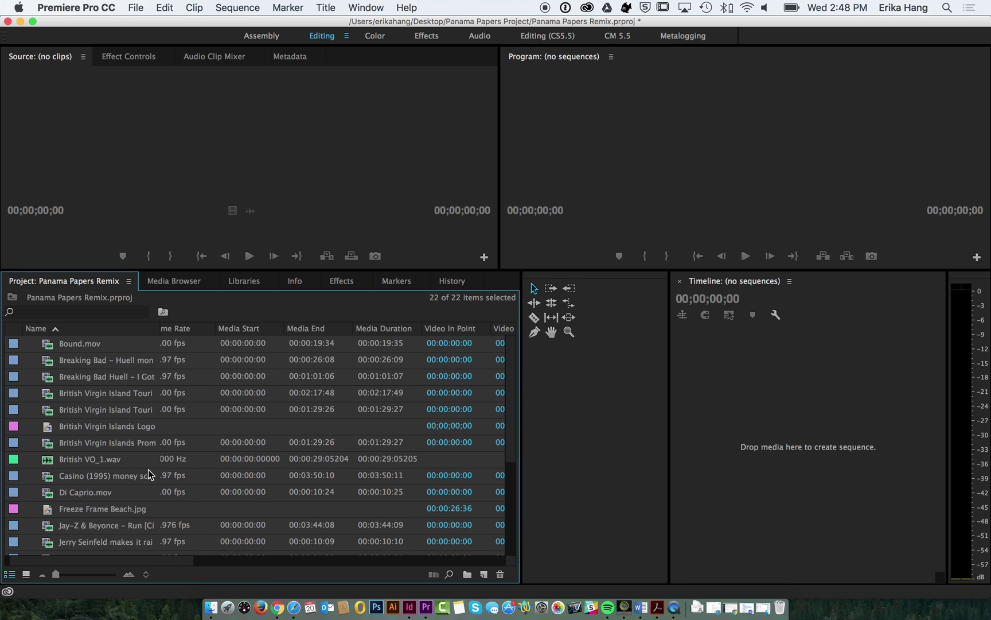
pyautogui.click(274, 394)
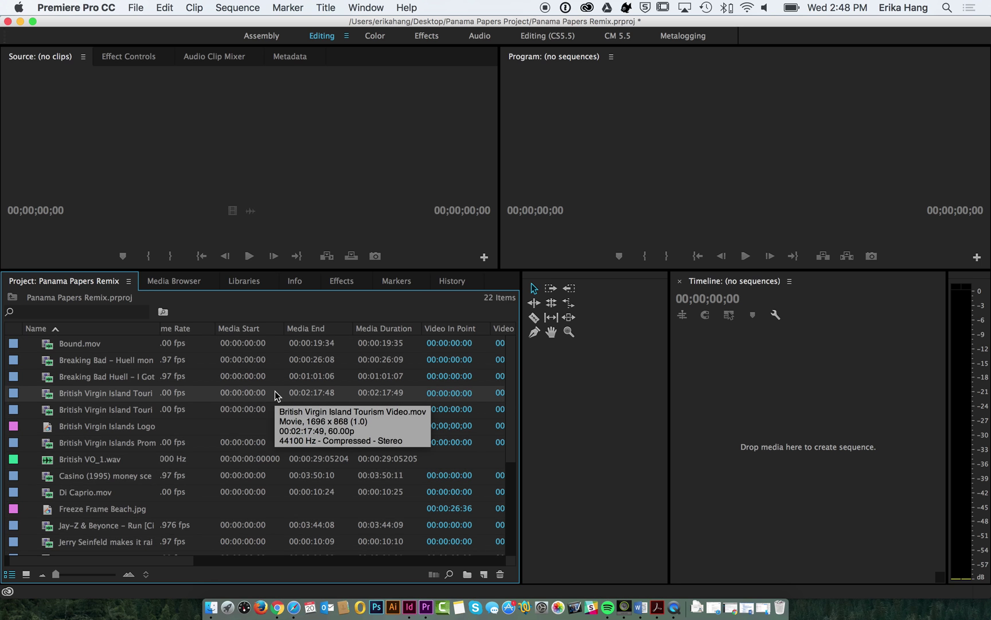
# Create a new bin named Video
pyautogui.click(468, 574)
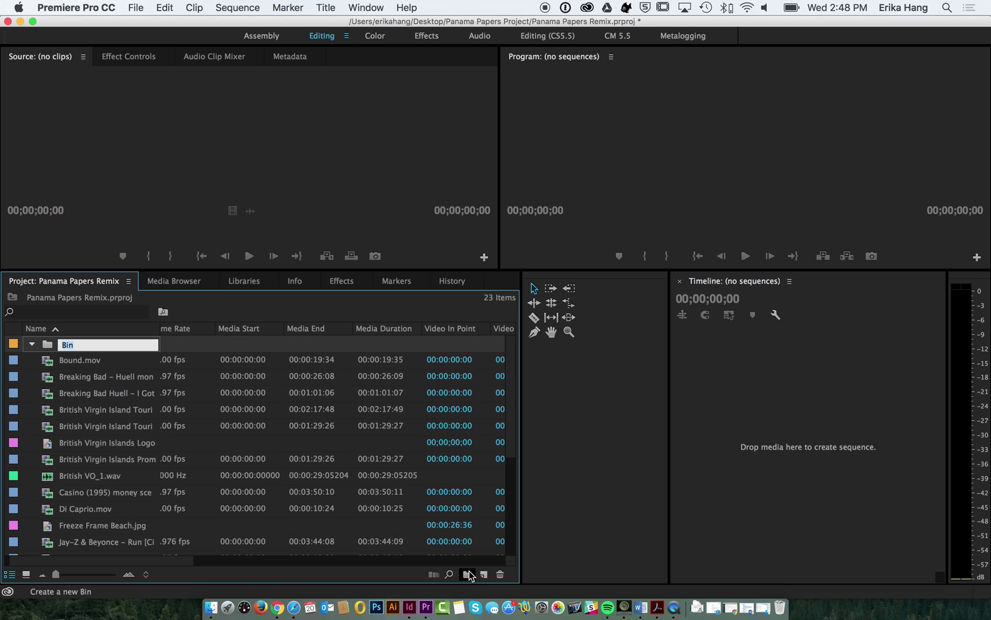
pyautogui.write('Video')
pyautogui.press('Tab')
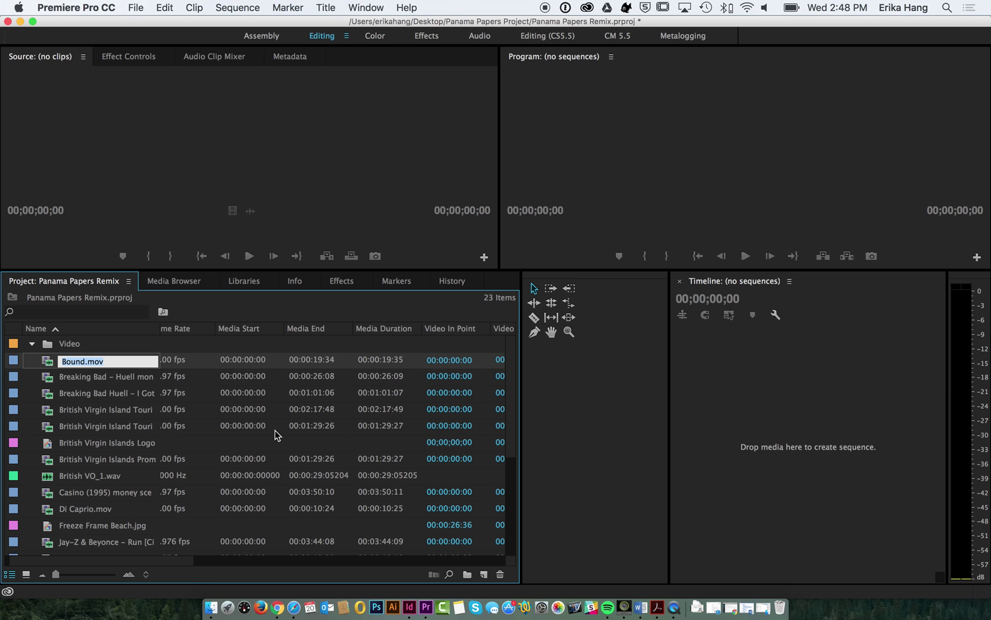
pyautogui.click(198, 361)
# Move Bound.mov, both Breaking Bad clips, two British Virgin Islands clips and Casino (1995) into Video
pyautogui.moveTo(67, 359); pyautogui.dragTo(63, 344)
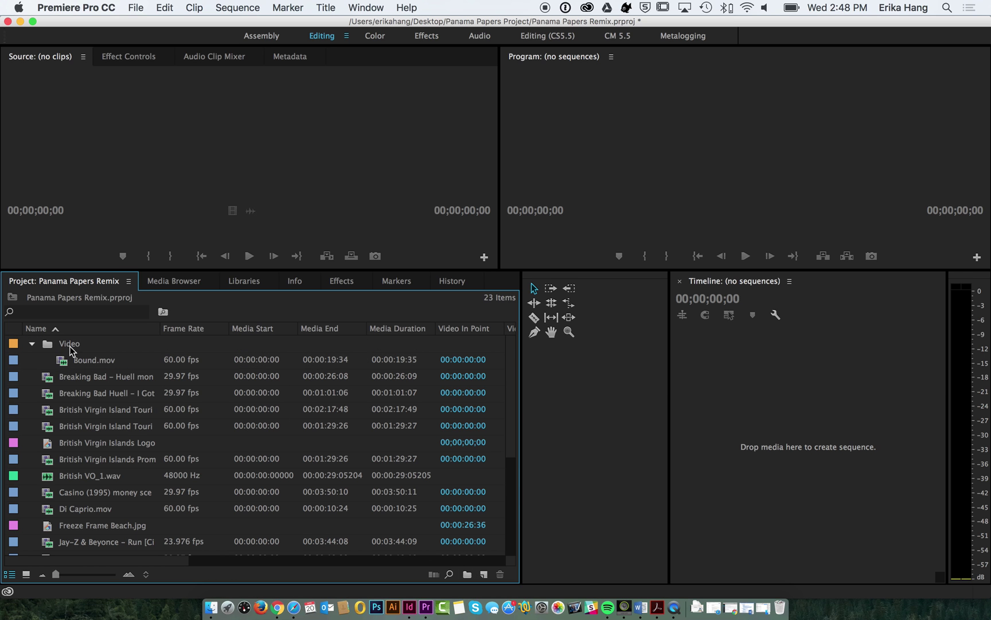
pyautogui.click(82, 385)
pyautogui.moveTo(82, 384); pyautogui.dragTo(65, 347)
pyautogui.moveTo(65, 411); pyautogui.dragTo(60, 347)
pyautogui.moveTo(93, 427); pyautogui.dragTo(70, 352)
pyautogui.moveTo(88, 459); pyautogui.dragTo(81, 351)
pyautogui.click(78, 481)
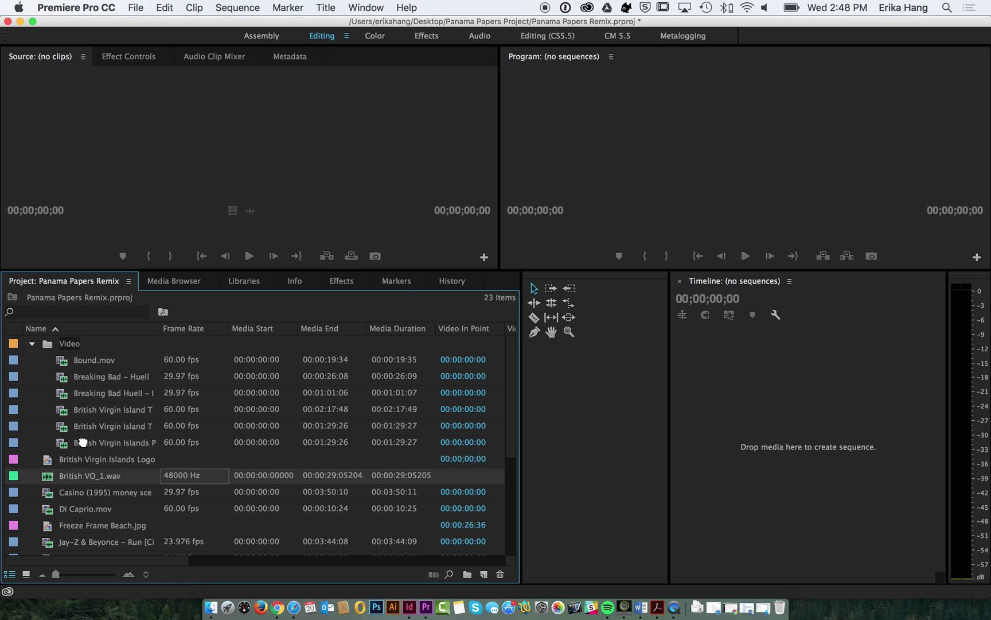
pyautogui.moveTo(78, 498); pyautogui.dragTo(73, 347)
# Select the remaining video clips, from Di Caprio.mov and Jay-Z through both Putin clips and Walter Laundering Money
pyautogui.scroll(-1, 80, 505)
pyautogui.scroll(1, 80, 461)
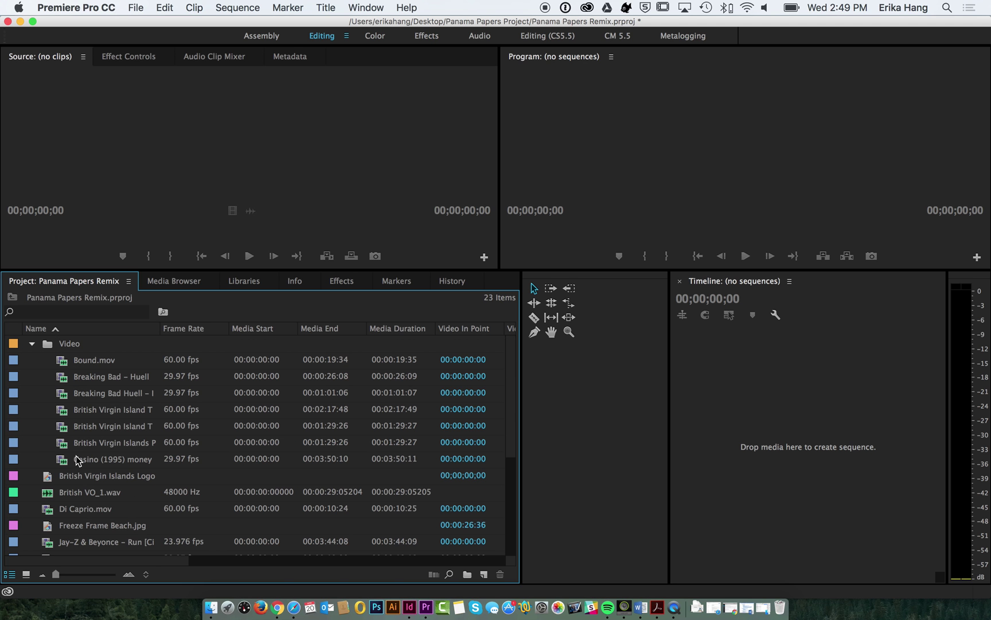
pyautogui.click(82, 510)
pyautogui.scroll(-5, 82, 511)
pyautogui.scroll(2, 96, 454)
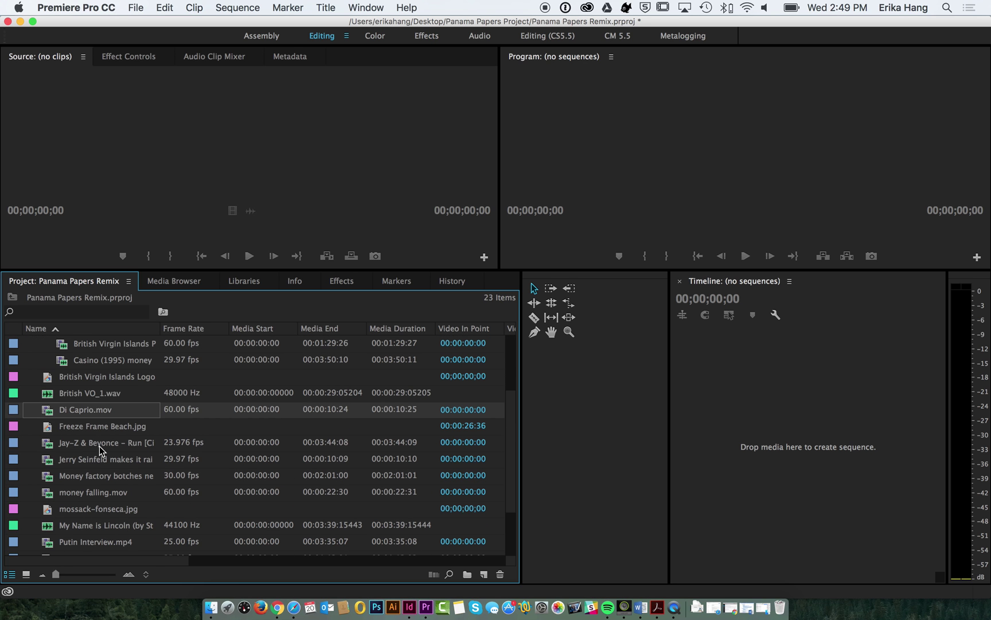
pyautogui.keyDown('super'); pyautogui.click(86, 449); pyautogui.keyUp('super')
pyautogui.keyDown('super'); pyautogui.click(87, 459); pyautogui.keyUp('super')
pyautogui.keyDown('super'); pyautogui.click(88, 478); pyautogui.keyUp('super')
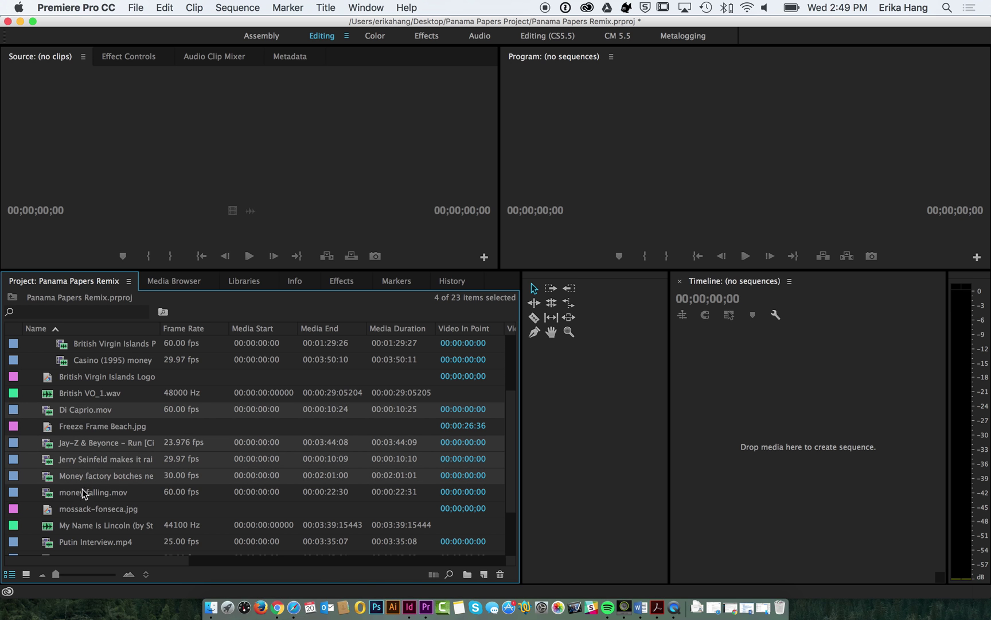
pyautogui.keyDown('super'); pyautogui.click(83, 492); pyautogui.keyUp('super')
pyautogui.scroll(-2, 83, 494)
pyautogui.keyDown('super'); pyautogui.click(82, 460); pyautogui.keyUp('super')
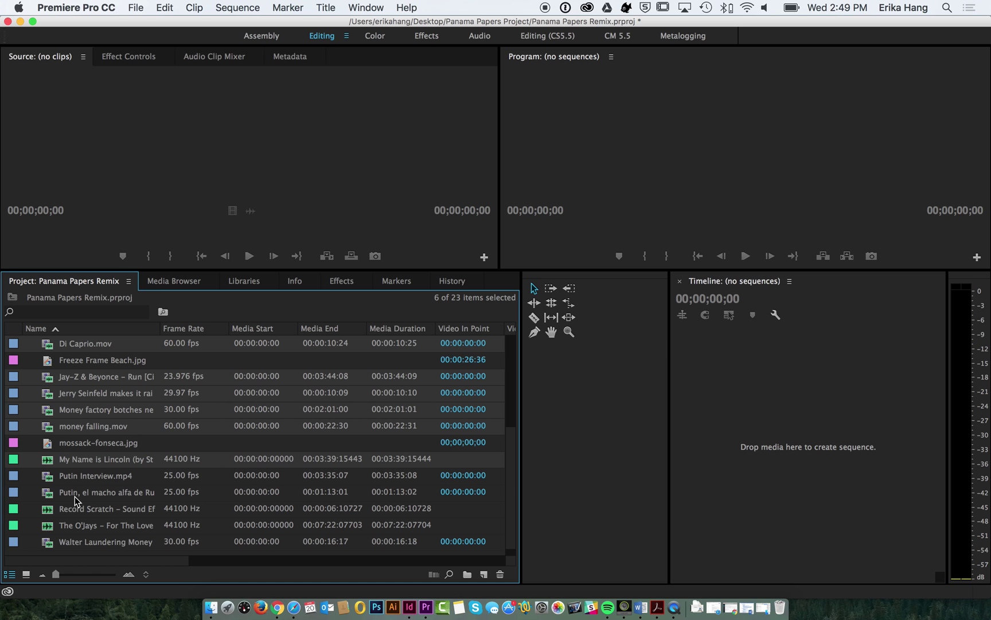
pyautogui.keyDown('super'); pyautogui.click(64, 460); pyautogui.keyUp('super')
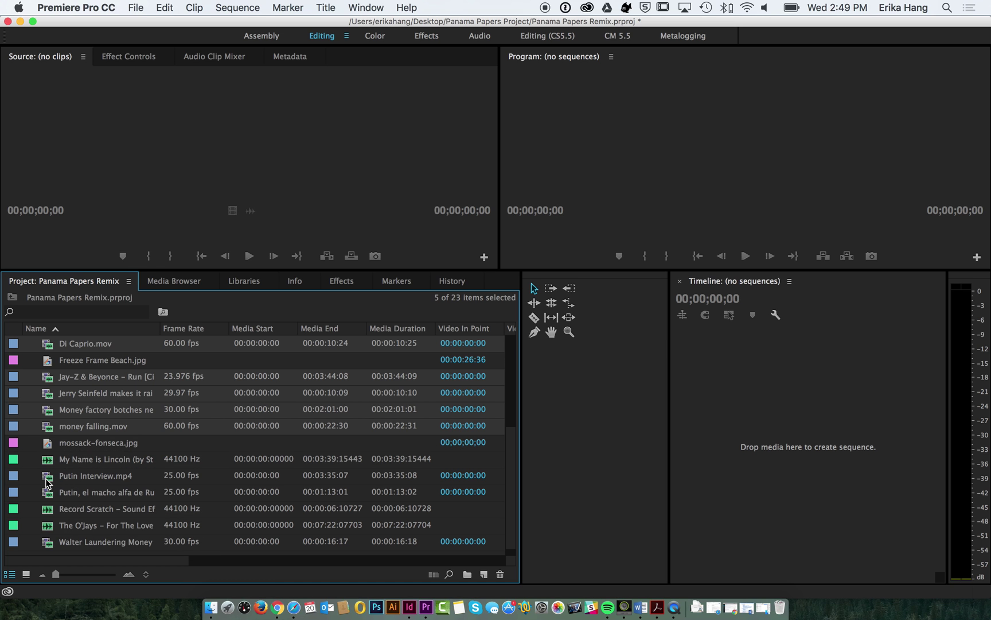
pyautogui.keyDown('super'); pyautogui.click(47, 478); pyautogui.keyUp('super')
pyautogui.keyDown('super'); pyautogui.click(50, 490); pyautogui.keyUp('super')
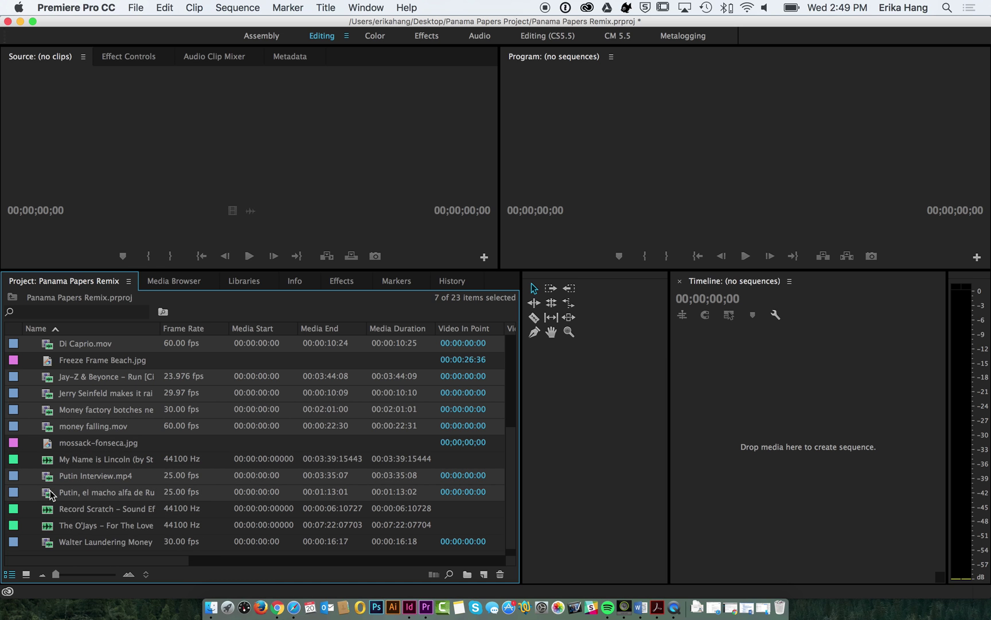
pyautogui.keyDown('super'); pyautogui.click(46, 542); pyautogui.keyUp('super')
pyautogui.scroll(5, 103, 485)
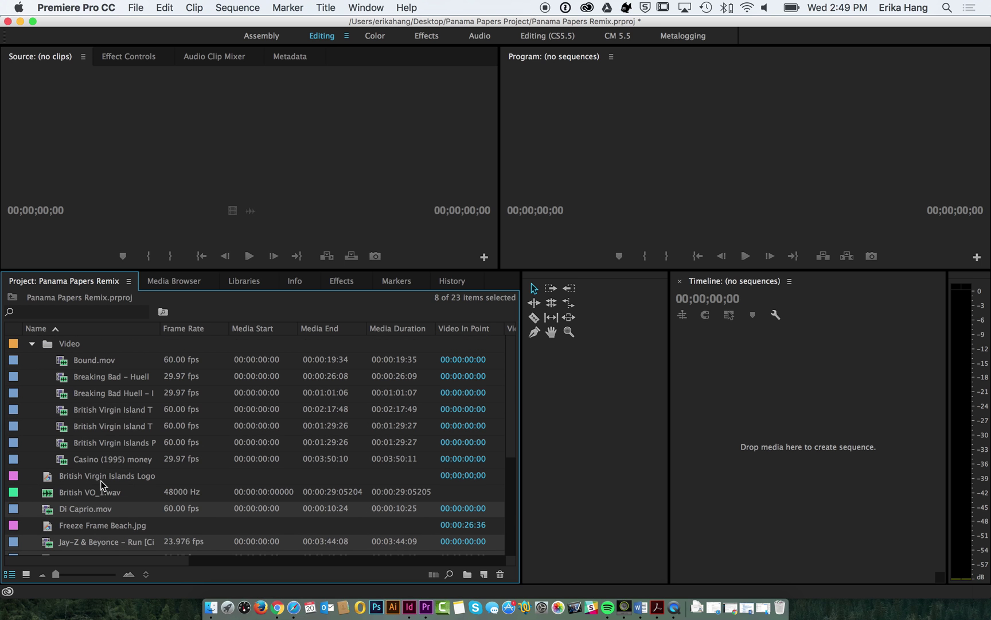
# Collapse the Video bin and create a new bin named Audio
pyautogui.click(31, 344)
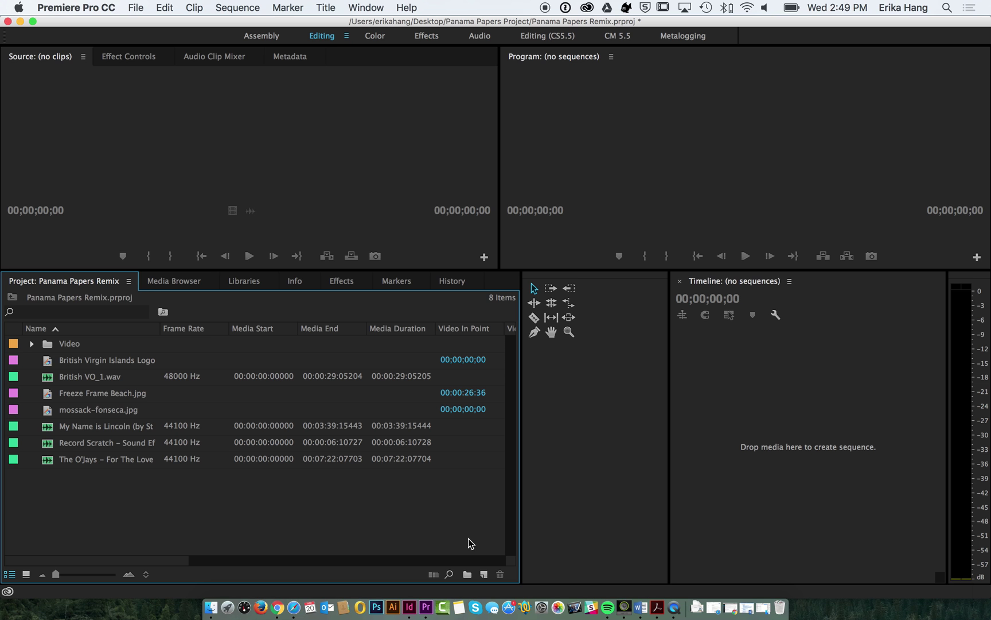
pyautogui.click(468, 575)
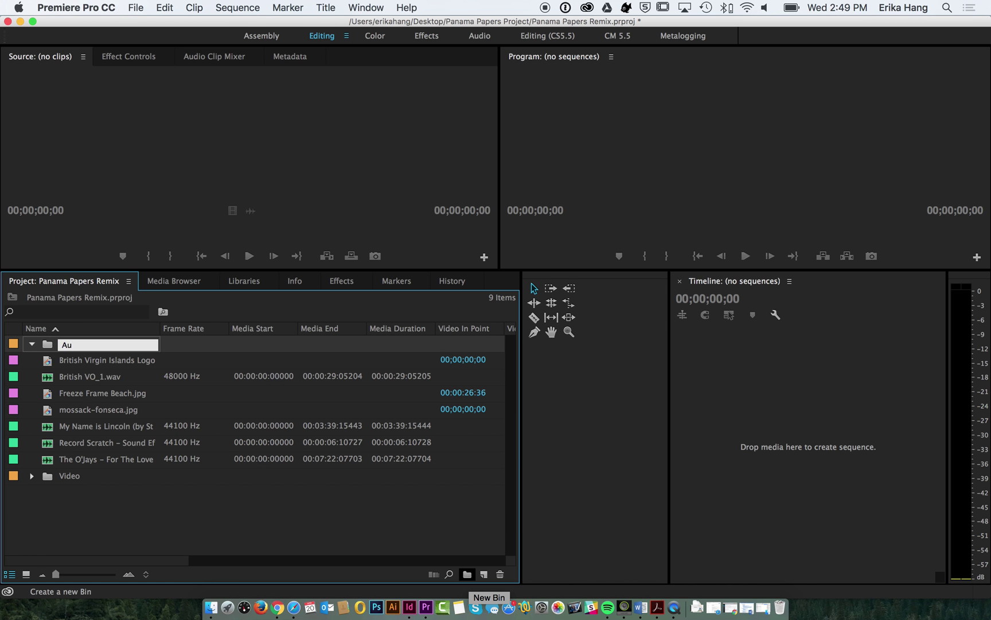
pyautogui.press('Tab')
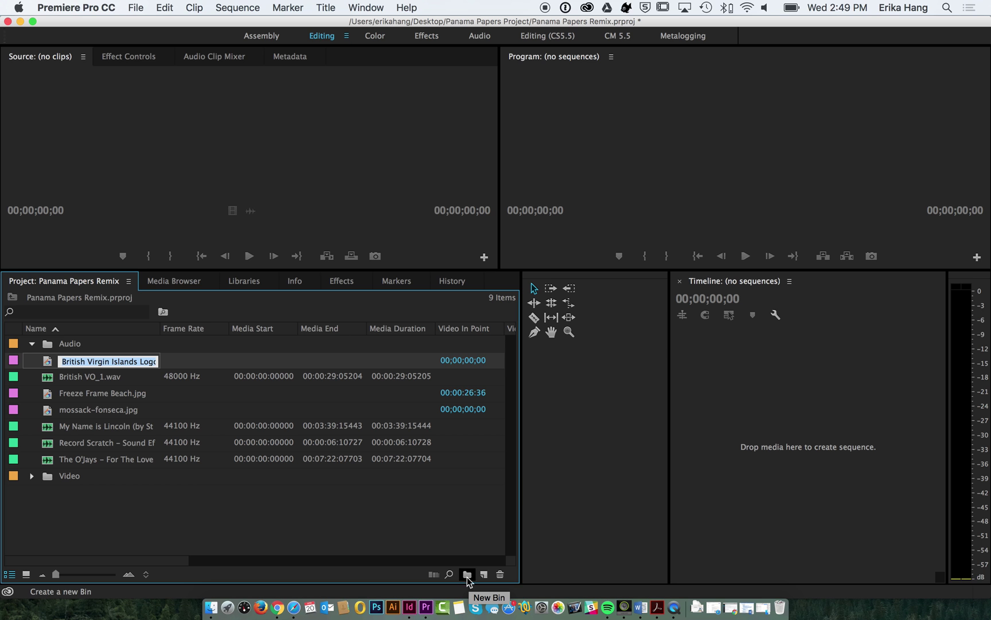
# Move British VO_1.wav, My Name is Lincoln, Record Scratch and the O'Jays song into Audio
pyautogui.click(87, 377)
pyautogui.moveTo(89, 378); pyautogui.dragTo(52, 347)
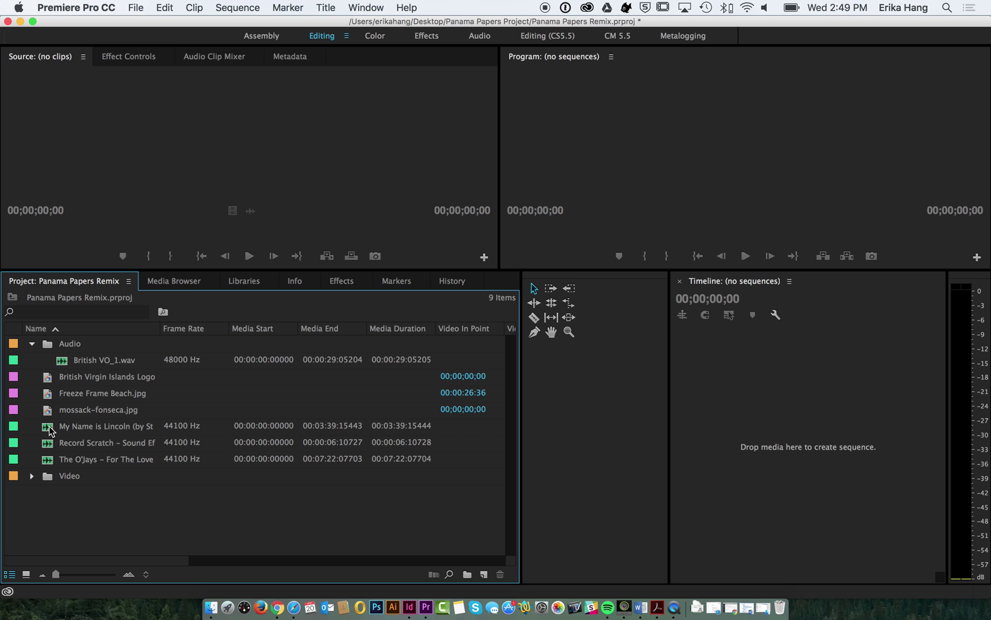
pyautogui.moveTo(50, 430); pyautogui.dragTo(51, 347)
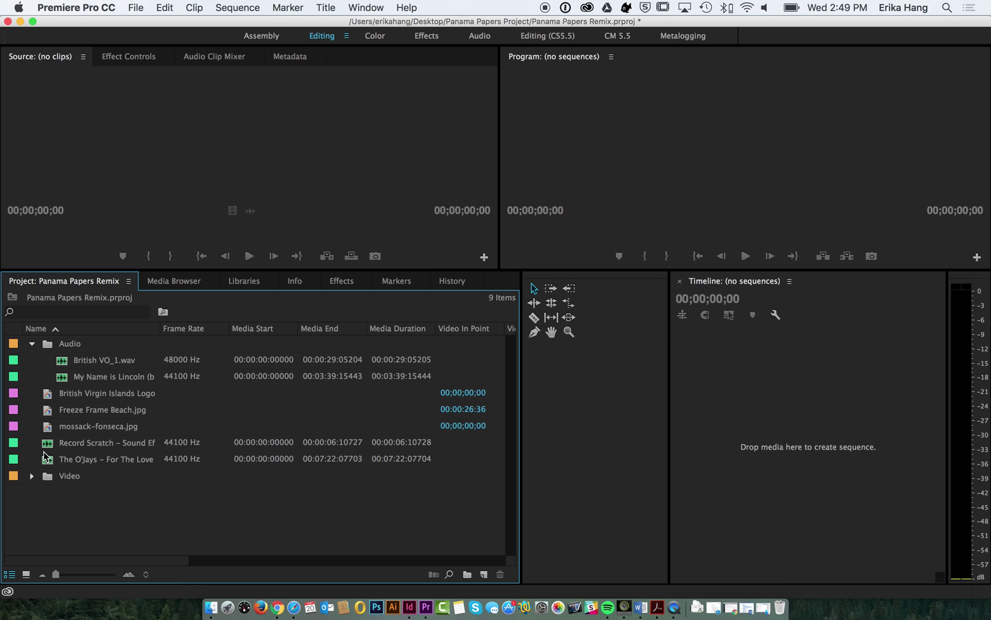
pyautogui.moveTo(45, 449); pyautogui.dragTo(53, 346)
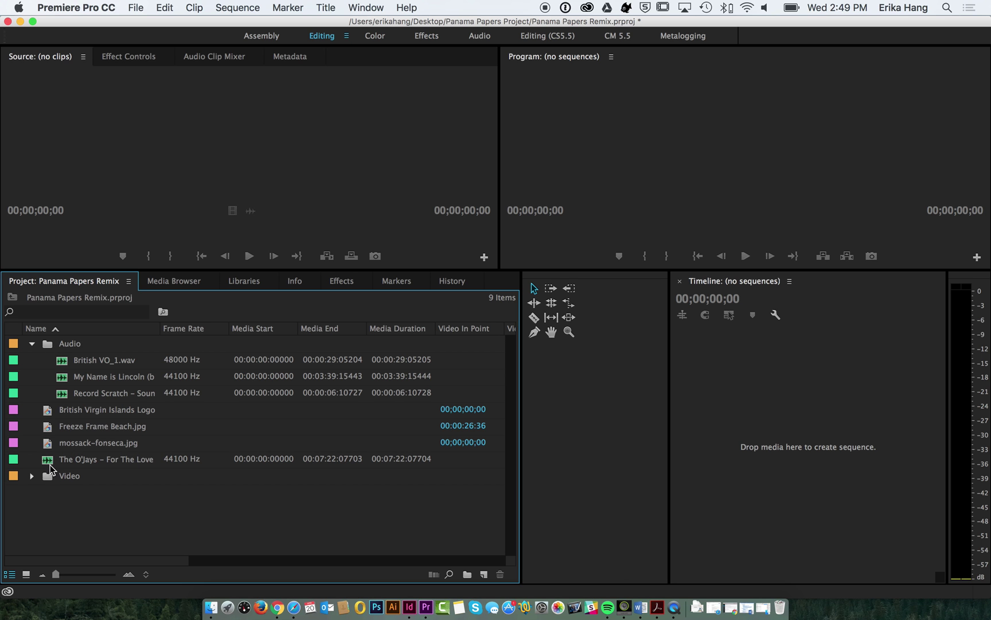
pyautogui.moveTo(50, 464); pyautogui.dragTo(52, 346)
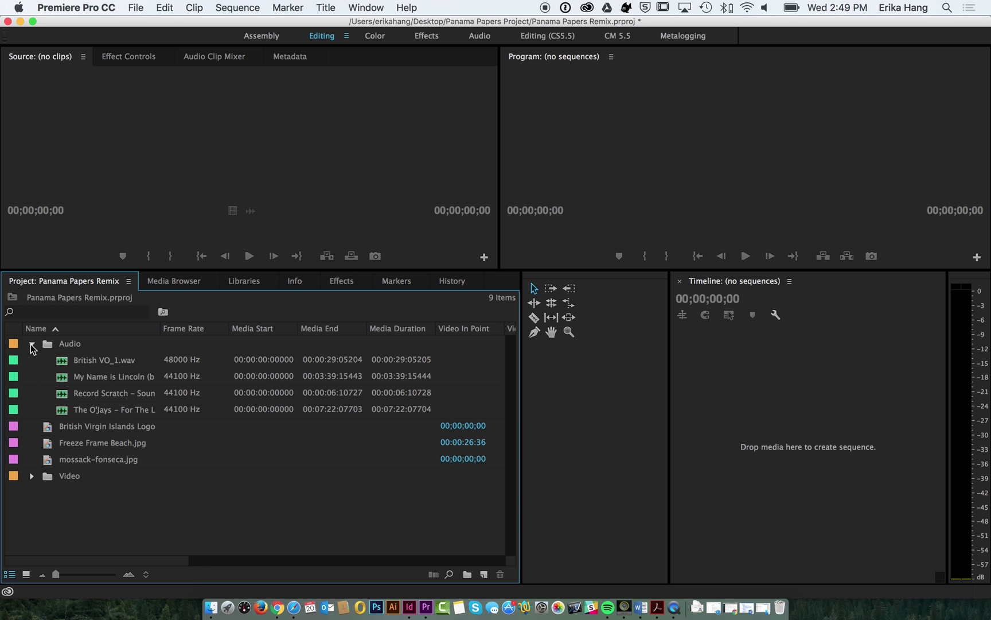
pyautogui.click(31, 343)
# Create a new bin named Stills
pyautogui.click(484, 575)
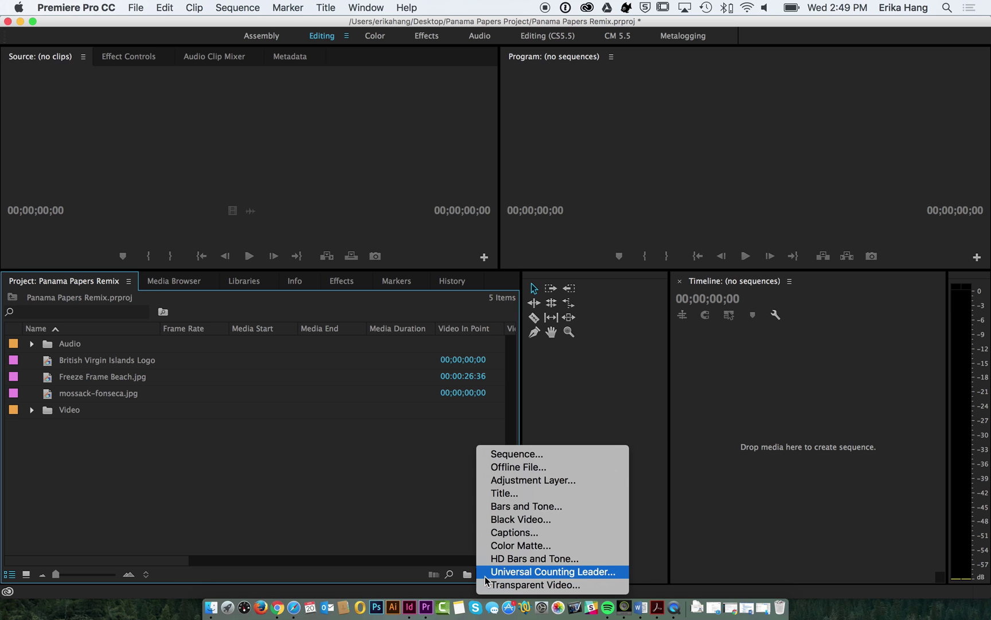
pyautogui.click(444, 549)
pyautogui.click(467, 574)
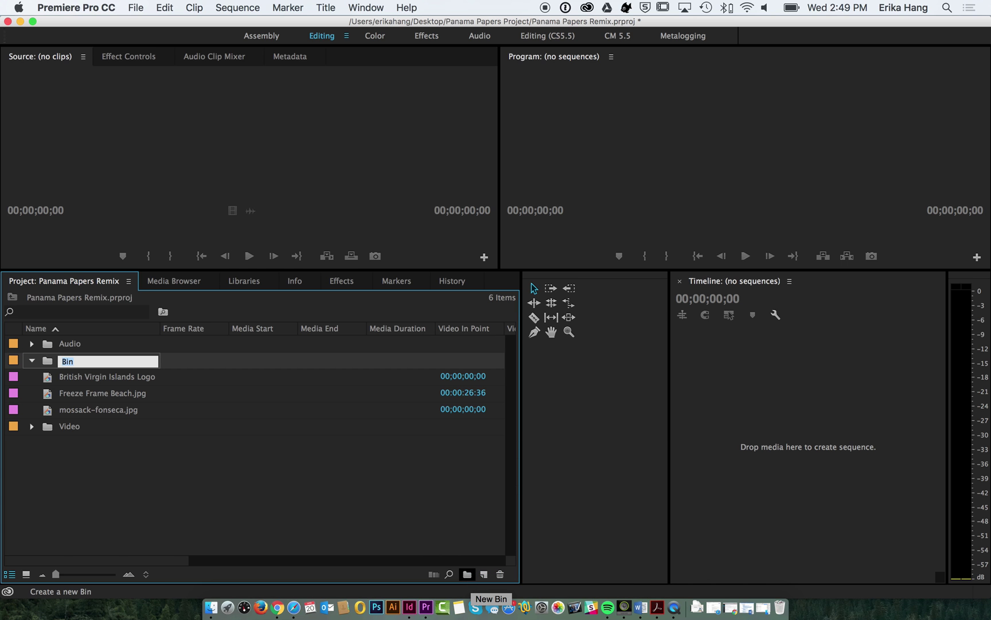
pyautogui.write('Stills')
pyautogui.press('Tab')
# Put the British Virgin Islands Logo and mossack-fonseca.jpg into Stills, deleting Freeze Frame Beach.jpg
pyautogui.click(149, 472)
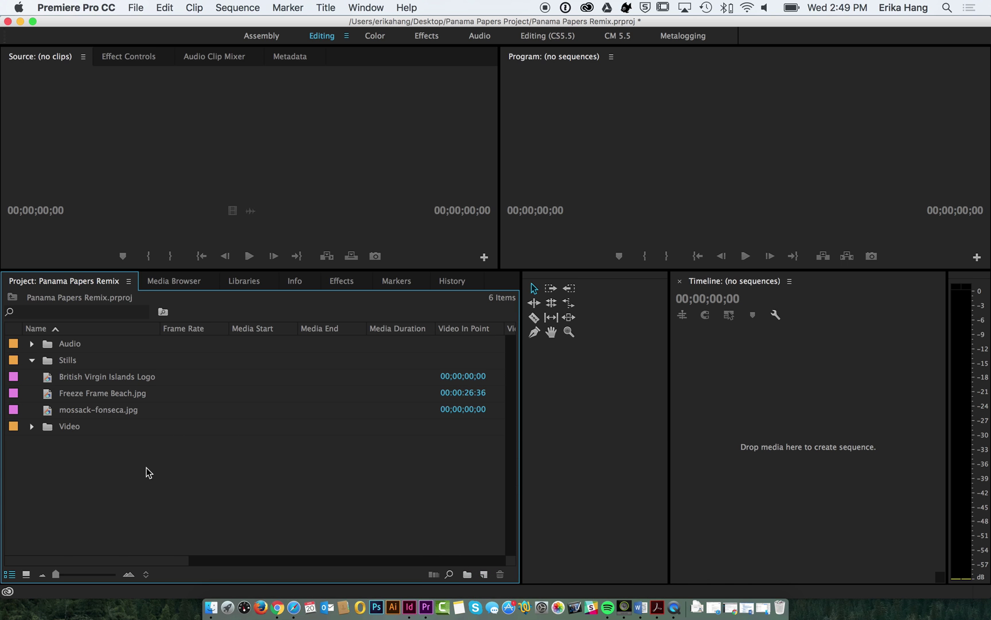
pyautogui.moveTo(111, 381); pyautogui.dragTo(67, 360)
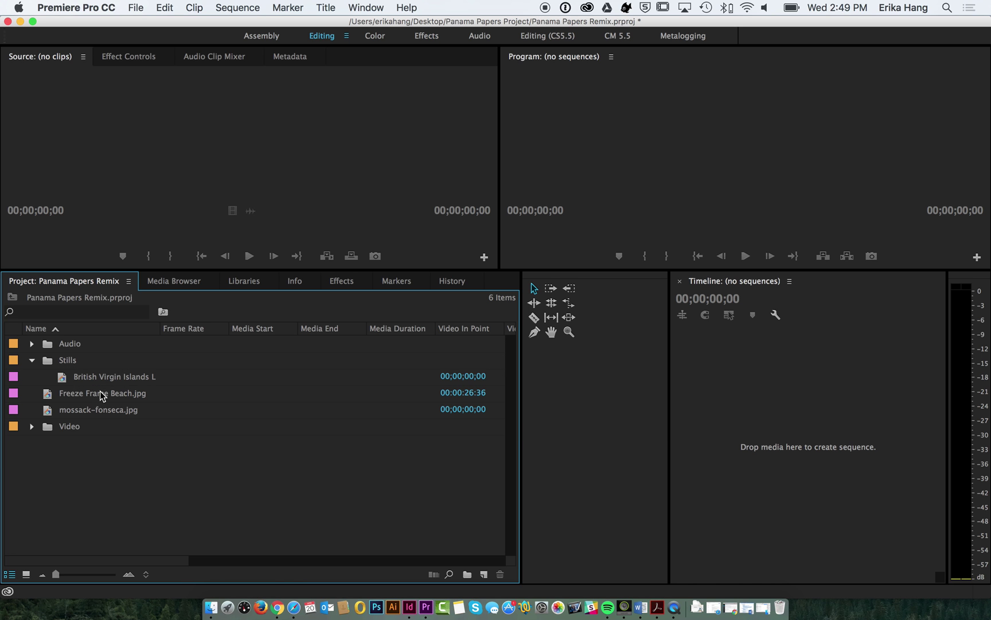
pyautogui.press('Delete')
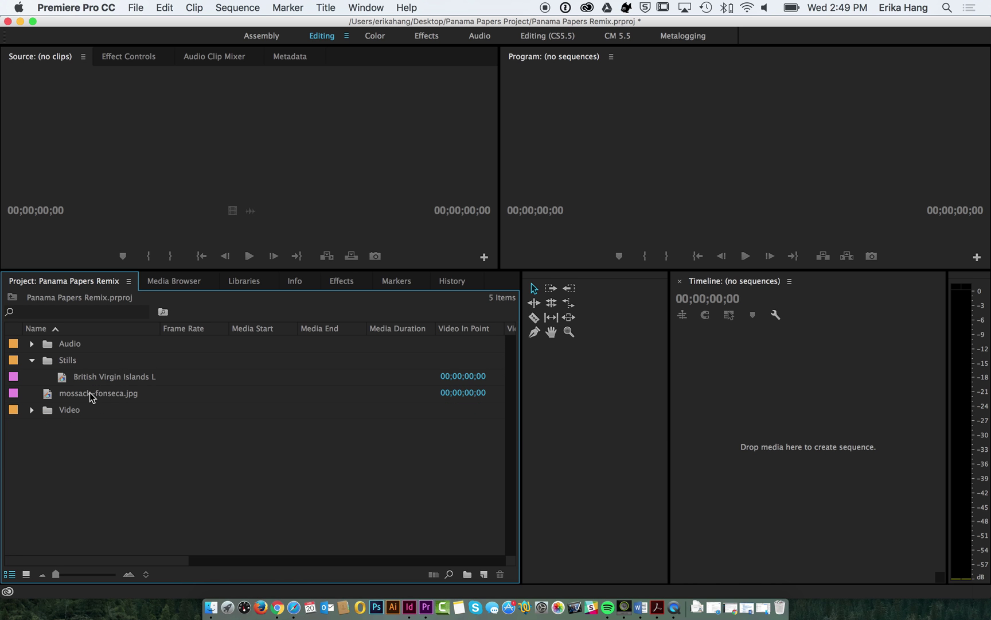
pyautogui.moveTo(86, 393); pyautogui.dragTo(65, 369)
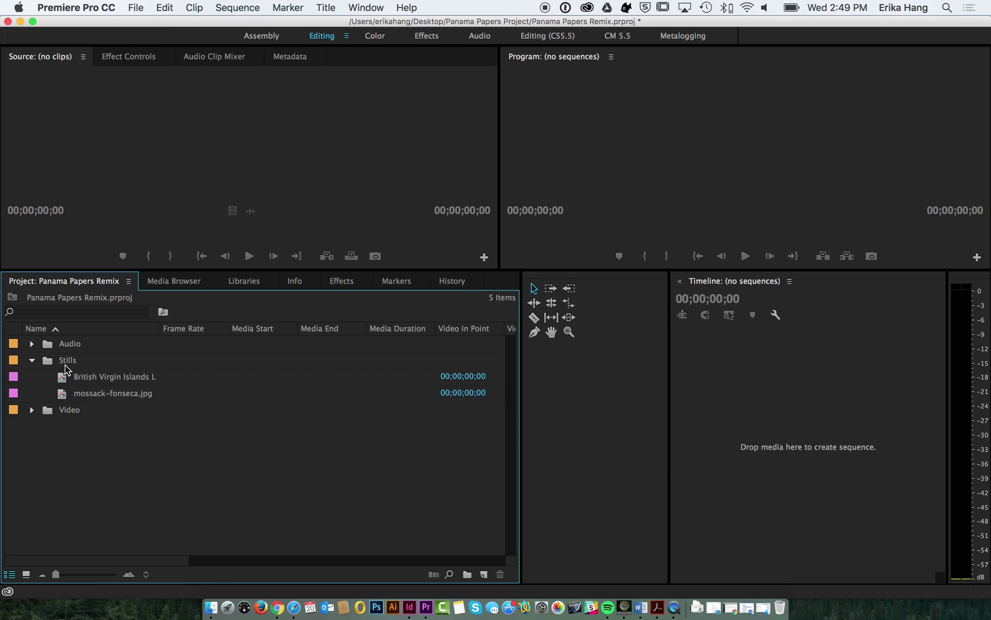
pyautogui.click(33, 358)
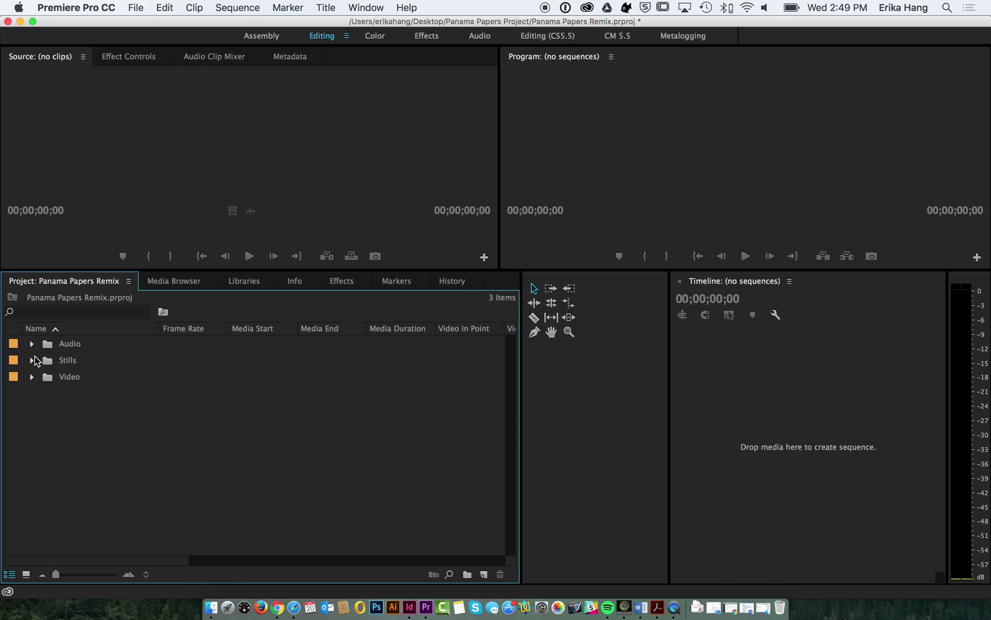